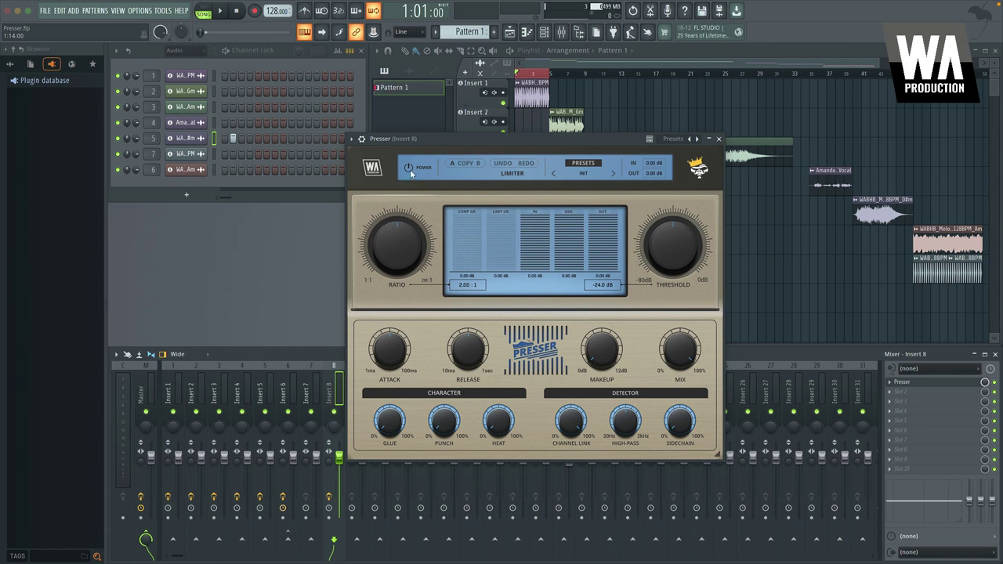
Bypass Presser to compare, then try an infinite ratio and compare the A and B settings.
click(414, 195)
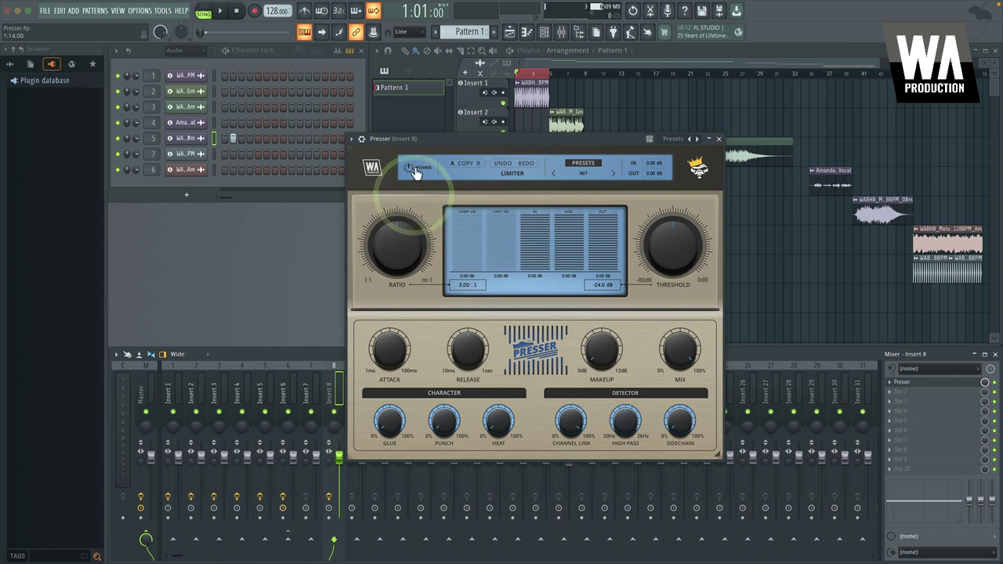
click(418, 172)
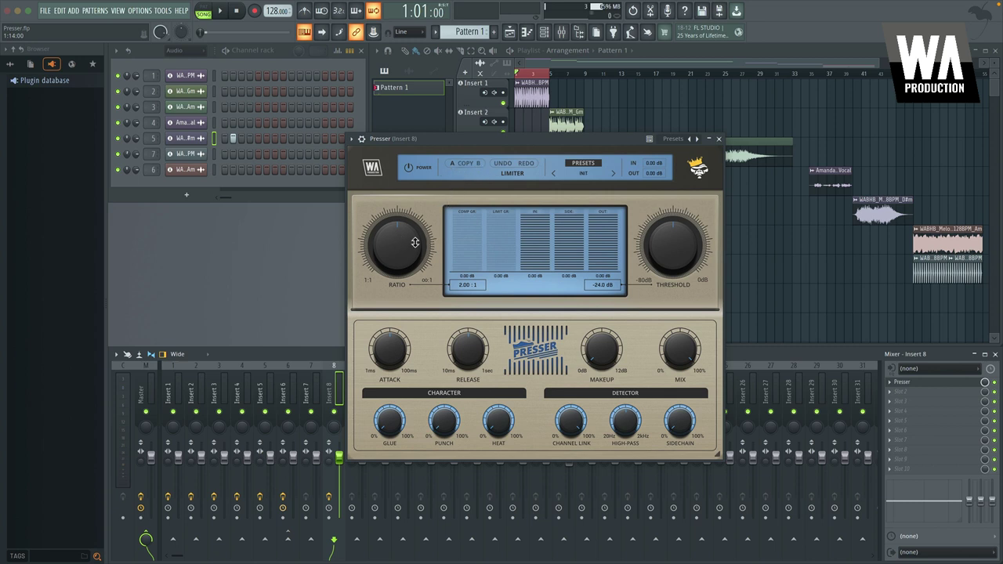
click(473, 167)
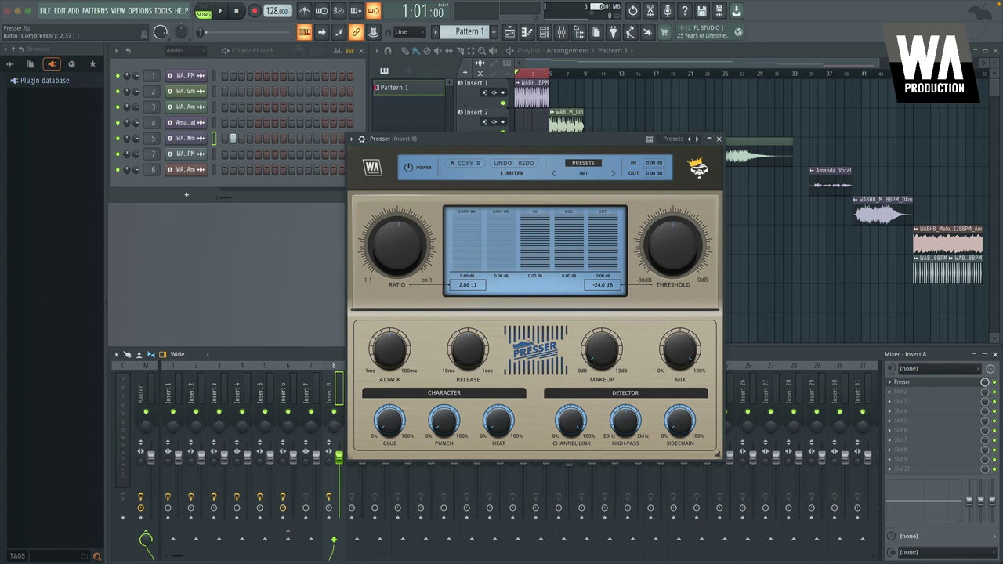
click(475, 166)
click(452, 165)
click(475, 163)
click(452, 163)
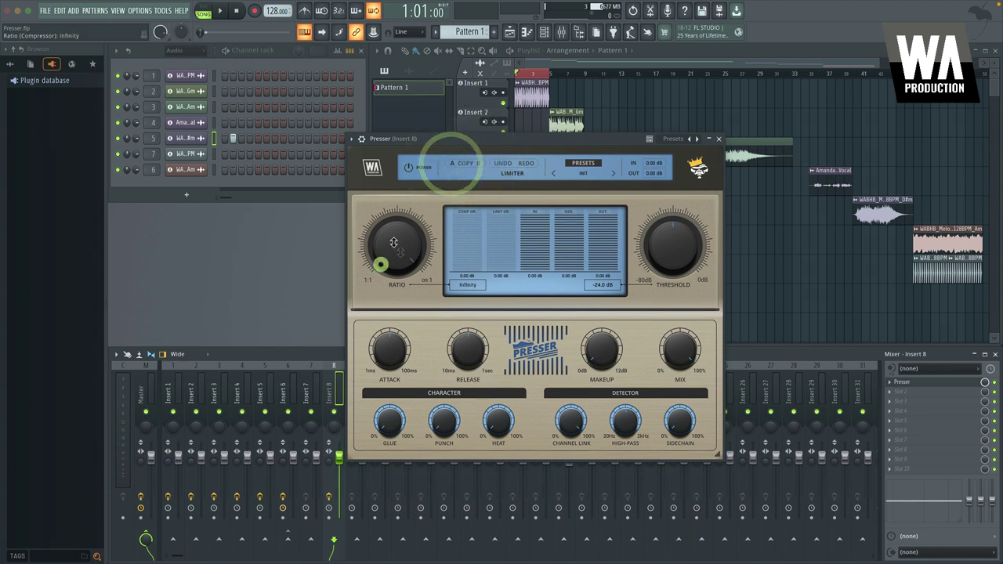
Engage the limiter and lower the output gain to -2.11 dB.
click(514, 174)
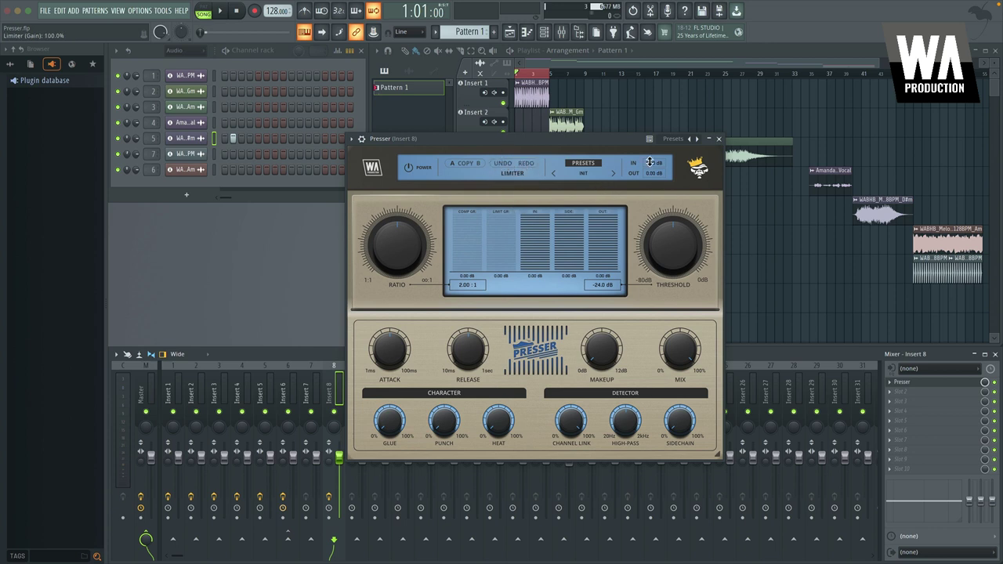
drag(649, 163, 650, 177)
double_click(655, 177)
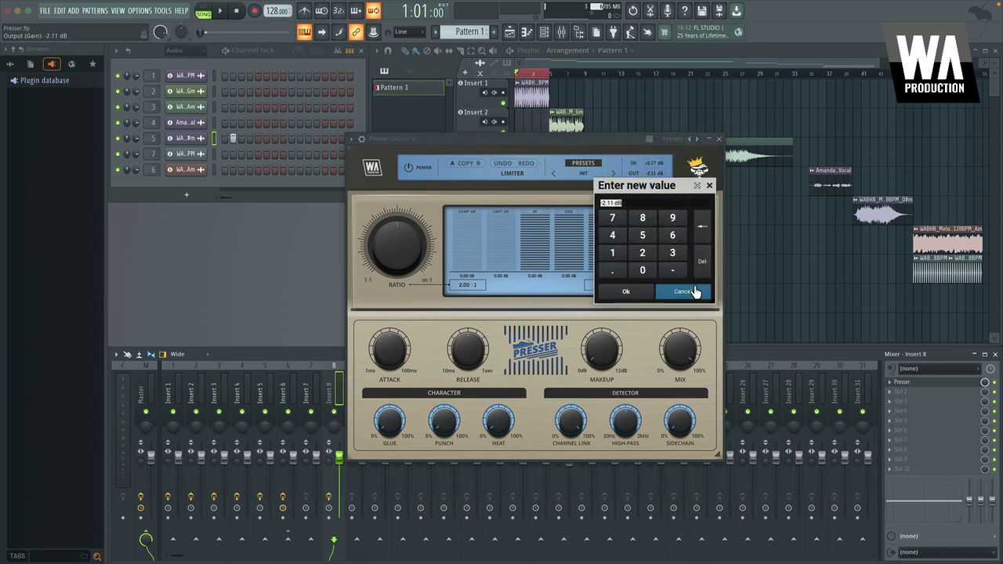
click(695, 291)
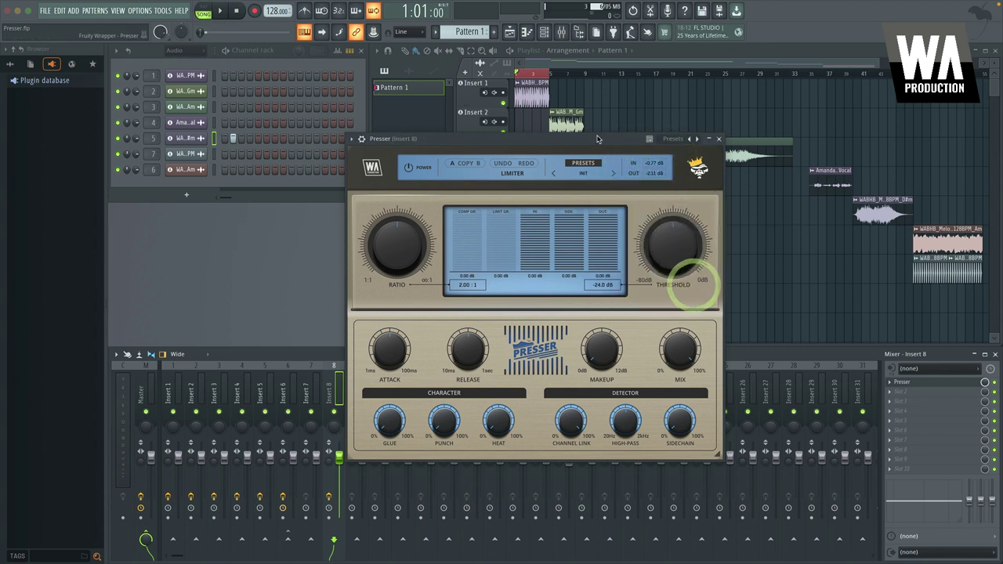
Browse Presser's Factory presets, from Constant Clarity to Warm and Mellow, after checking the user folder.
click(581, 173)
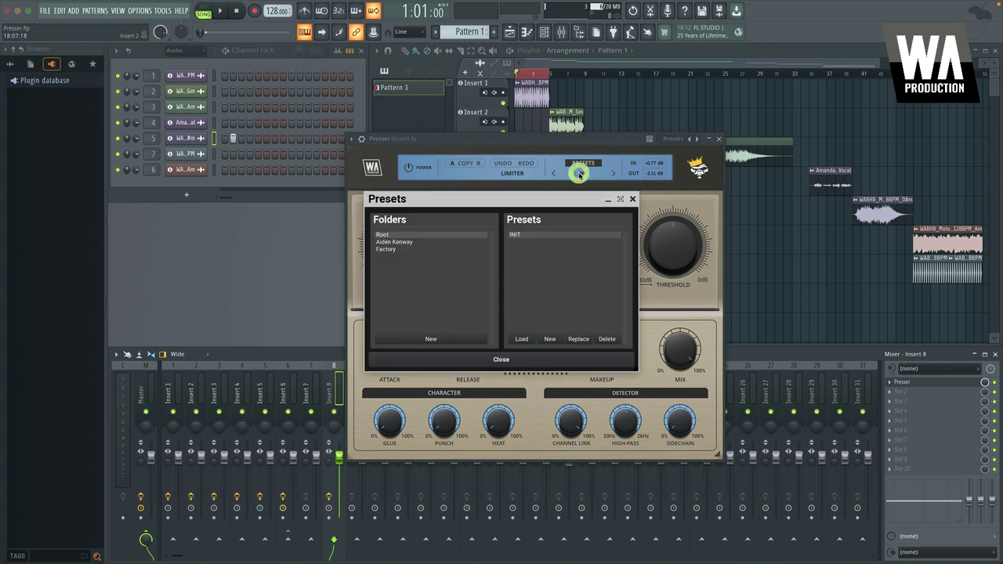
click(388, 242)
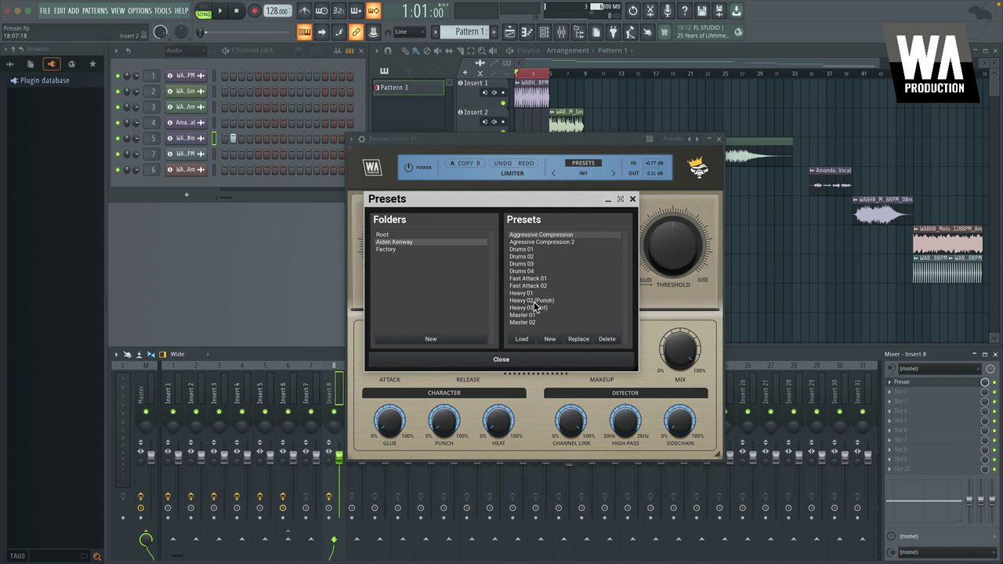
click(387, 249)
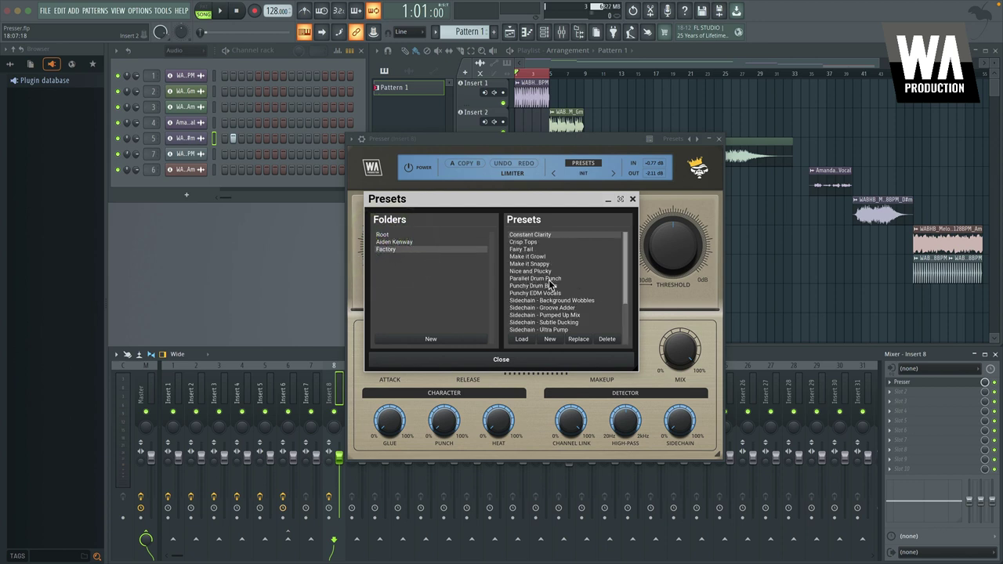
scroll(551, 286, down, 3)
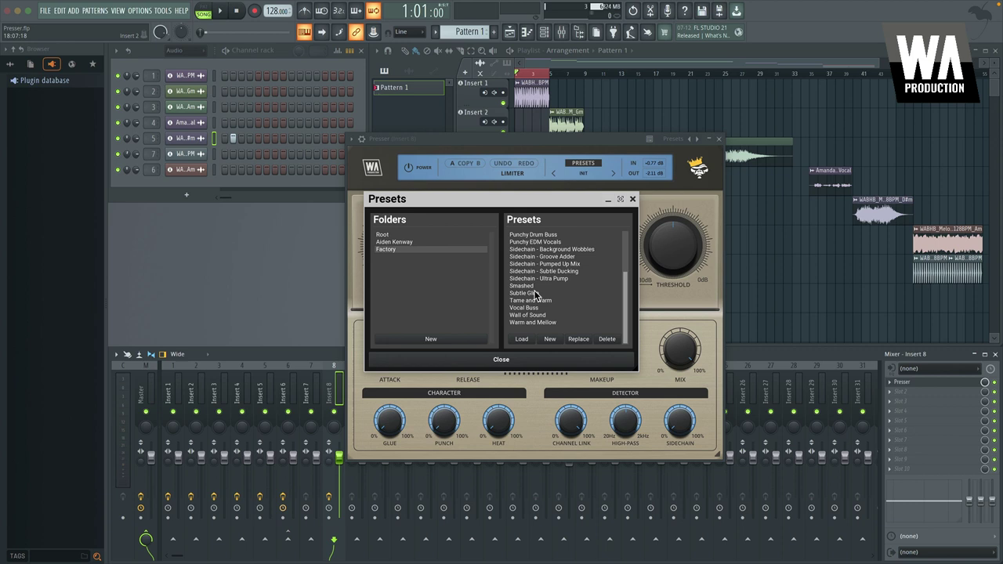
scroll(537, 287, up, 3)
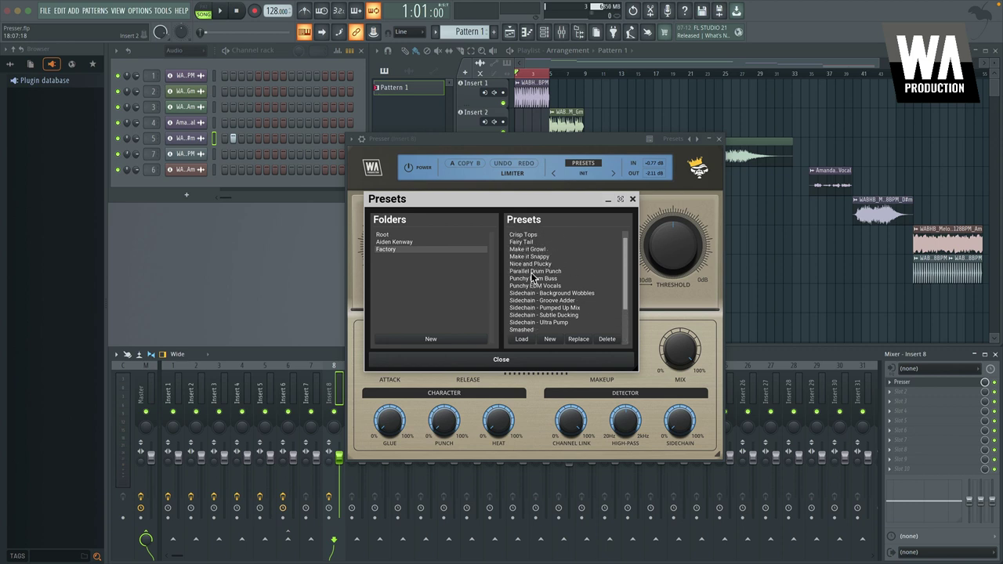
scroll(540, 290, down, 1)
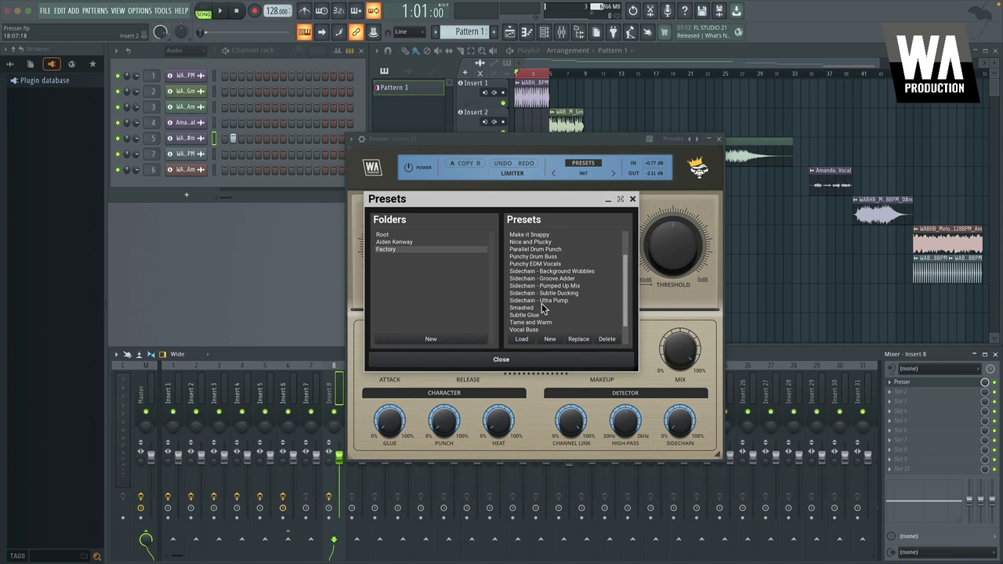
scroll(538, 302, down, 3)
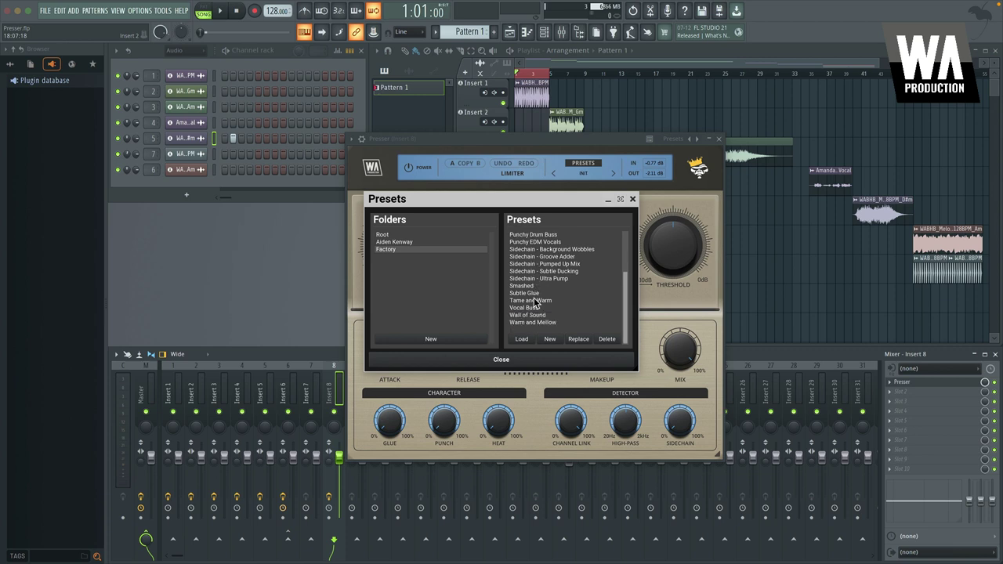
Close the preset browser and sweep the ratio between 1:1 and infinity, settling near 2:1.
click(632, 198)
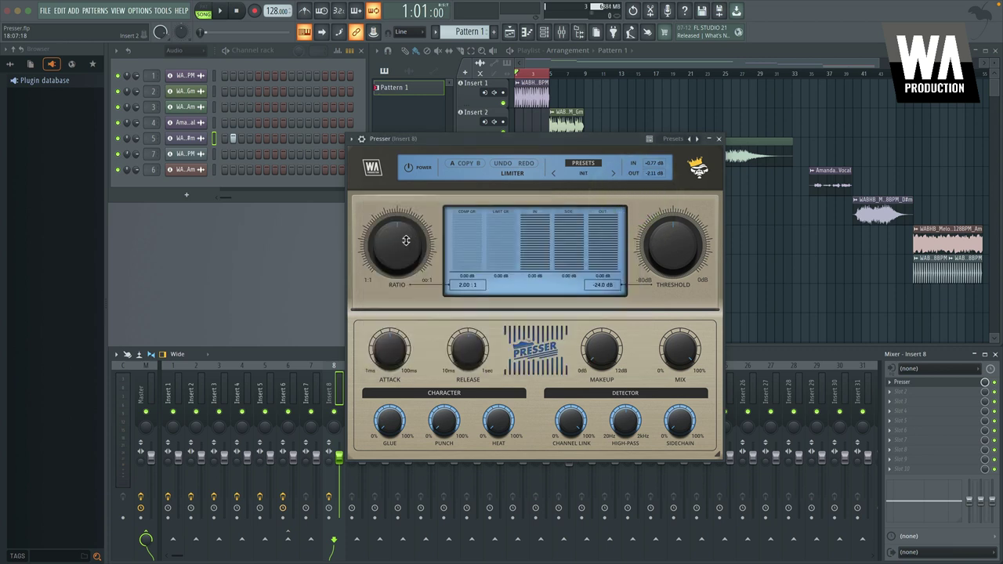
drag(393, 231, 404, 276)
drag(397, 238, 397, 232)
click(397, 232)
drag(397, 232, 377, 129)
drag(397, 235, 408, 381)
drag(400, 258, 381, 125)
drag(399, 229, 403, 306)
Adjust the threshold to -25.0 dB.
drag(686, 242, 683, 174)
drag(674, 243, 654, 179)
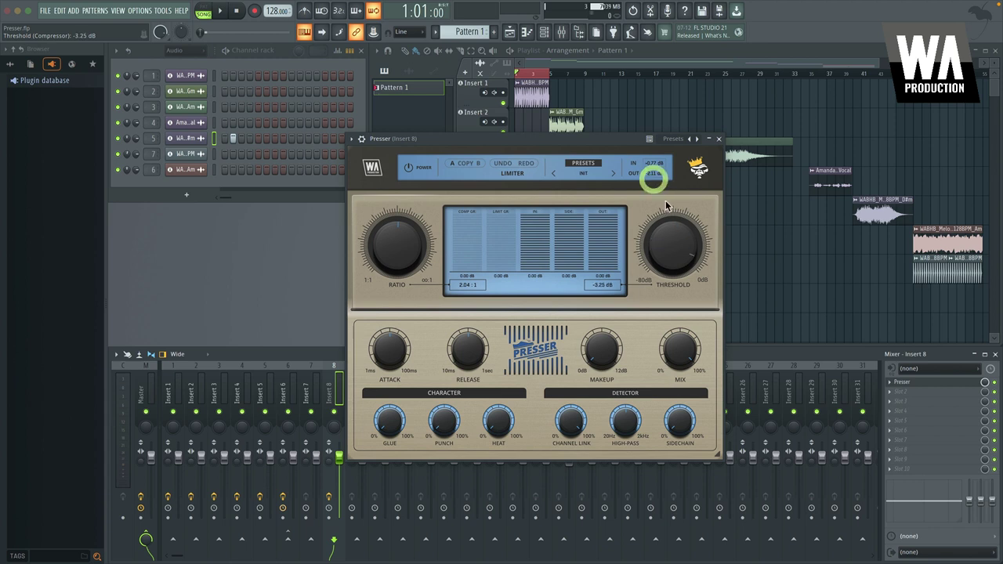
drag(674, 236, 674, 279)
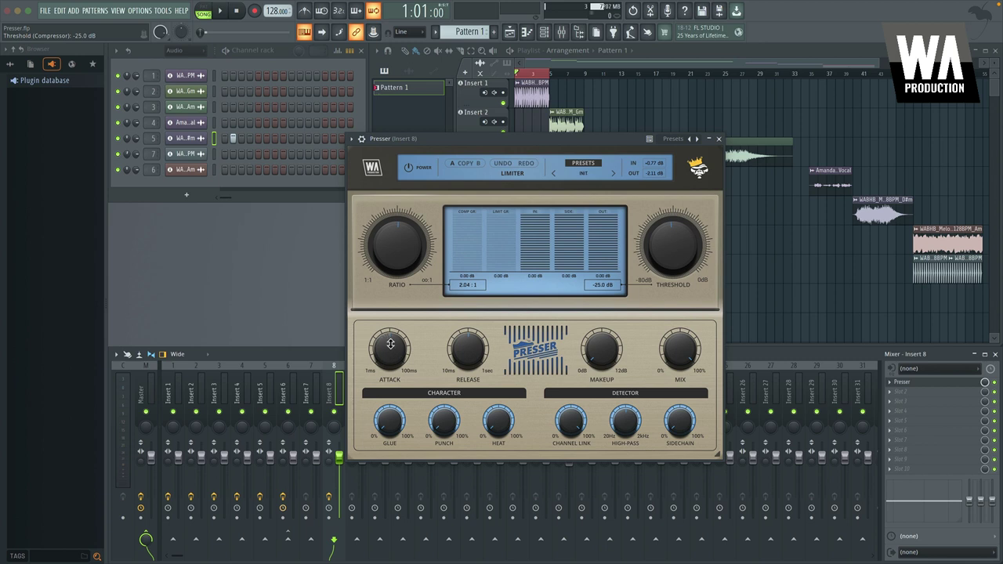
Try a 100 ms attack and shorten the release to 14 ms.
click(386, 346)
drag(389, 348, 389, 344)
click(465, 349)
drag(465, 349, 466, 313)
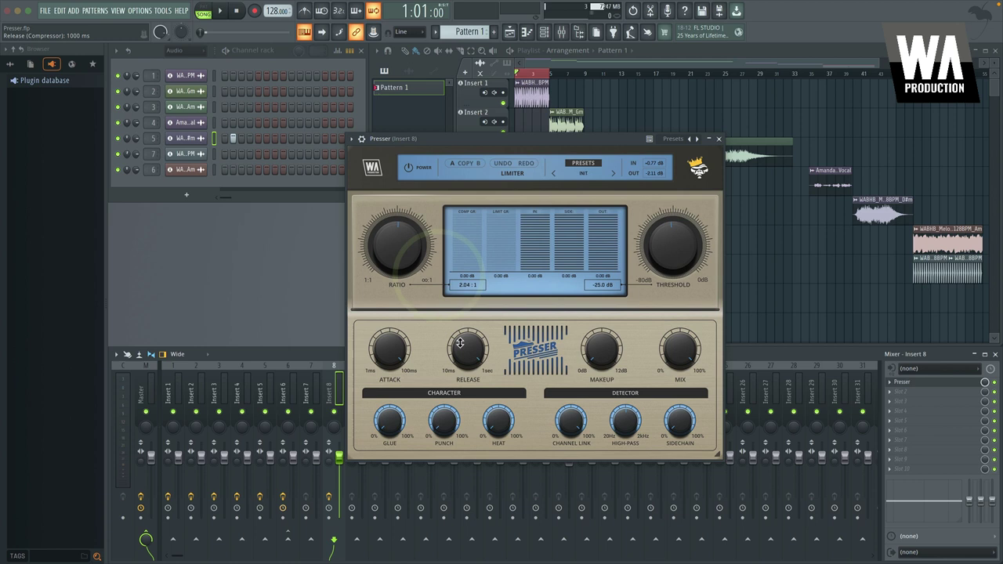
drag(468, 349, 455, 376)
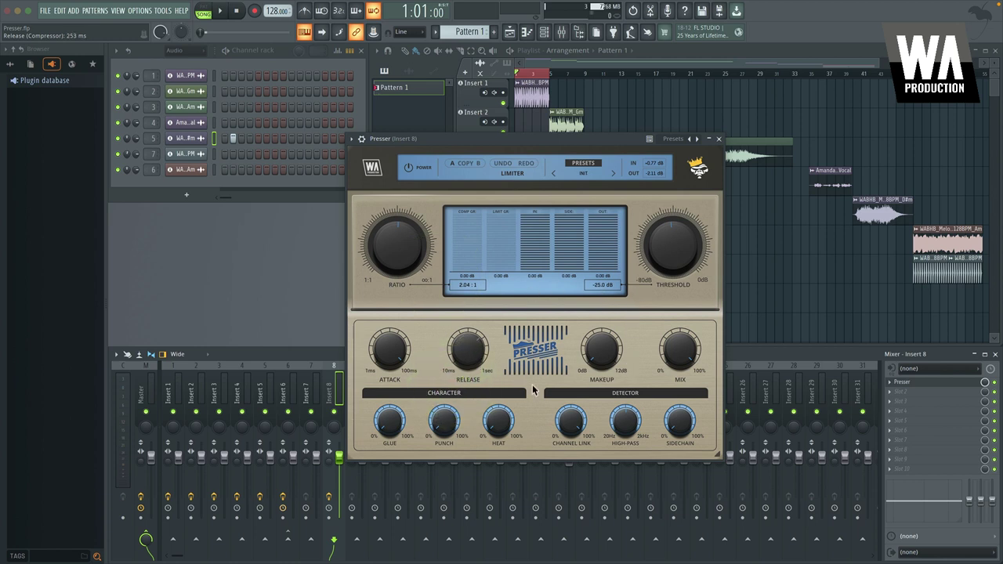
drag(464, 343, 461, 461)
Turn the wet/dry mix down to about 30%.
click(662, 337)
drag(681, 350, 677, 408)
click(631, 170)
click(631, 138)
Reduce the glue to about 44% and the punch to about 73%.
click(352, 236)
click(389, 445)
click(368, 227)
drag(394, 414, 384, 463)
click(389, 441)
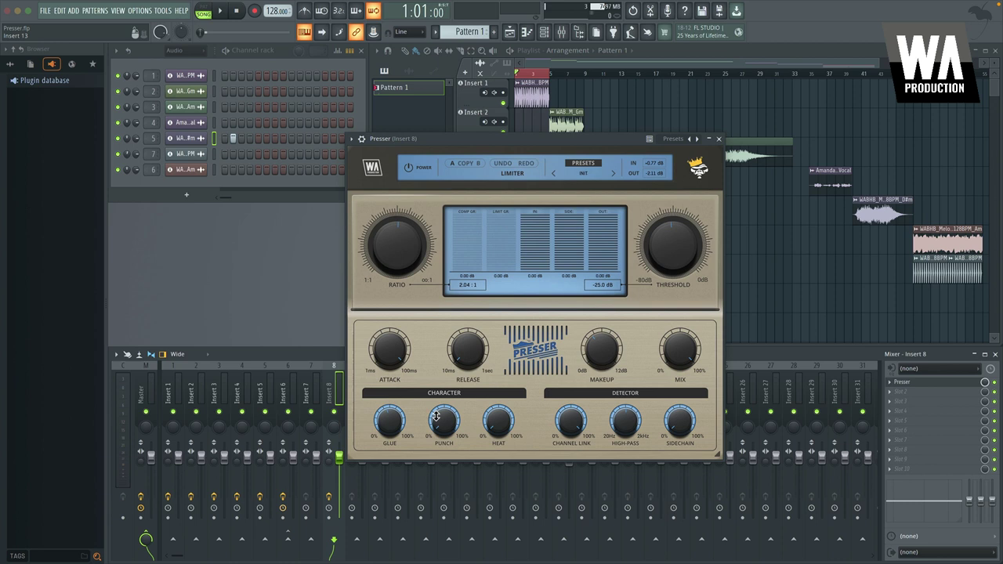
drag(443, 423, 404, 283)
drag(443, 419, 442, 441)
Turn the heat all the way up to 100%.
drag(497, 421, 498, 427)
drag(498, 427, 470, 313)
click(502, 425)
drag(502, 426, 497, 404)
Raise the detector sidechain amount to 100% and the high-pass to about 348 Hz.
drag(673, 422, 673, 425)
click(685, 417)
drag(679, 421, 640, 457)
click(627, 423)
click(626, 417)
drag(611, 424, 575, 413)
Sweep channel link through its range and reset it to its 100% default.
drag(579, 402, 570, 441)
drag(565, 424, 565, 427)
mouse_move(565, 427)
mouse_down()
mouse_move(565, 402)
mouse_move(575, 444)
mouse_up()
double_click(570, 421)
click(556, 553)
click(554, 145)
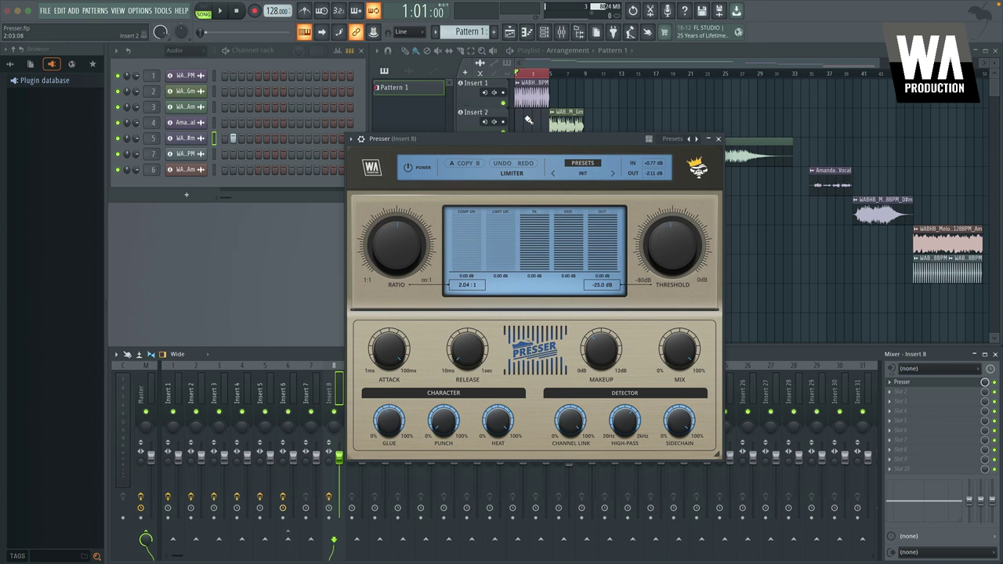
Close Insert 8's Presser and open Insert 1's Presser with the Punchy Drum Buss preset.
scroll(525, 117, up, 5)
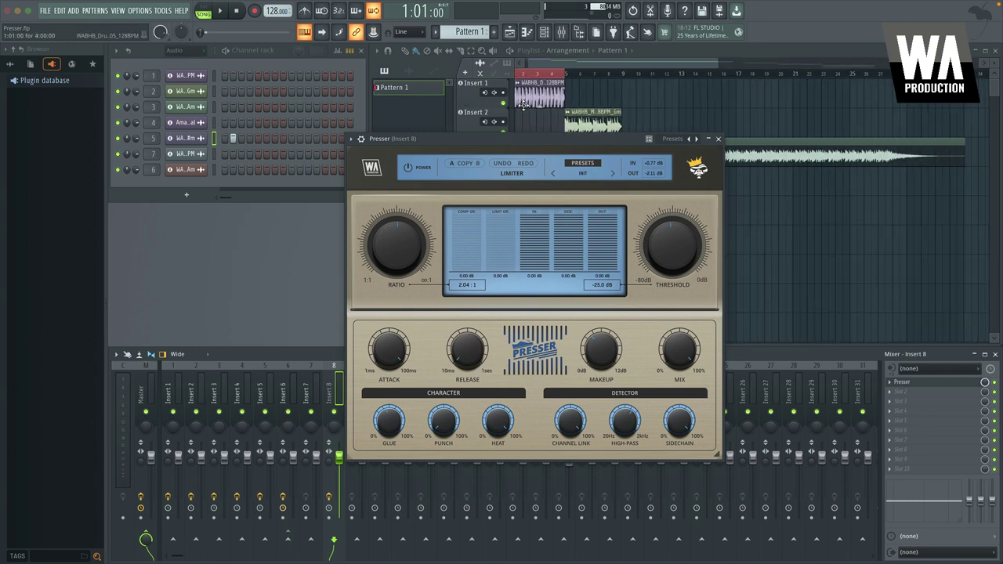
scroll(522, 106, up, 2)
scroll(524, 102, up, 1)
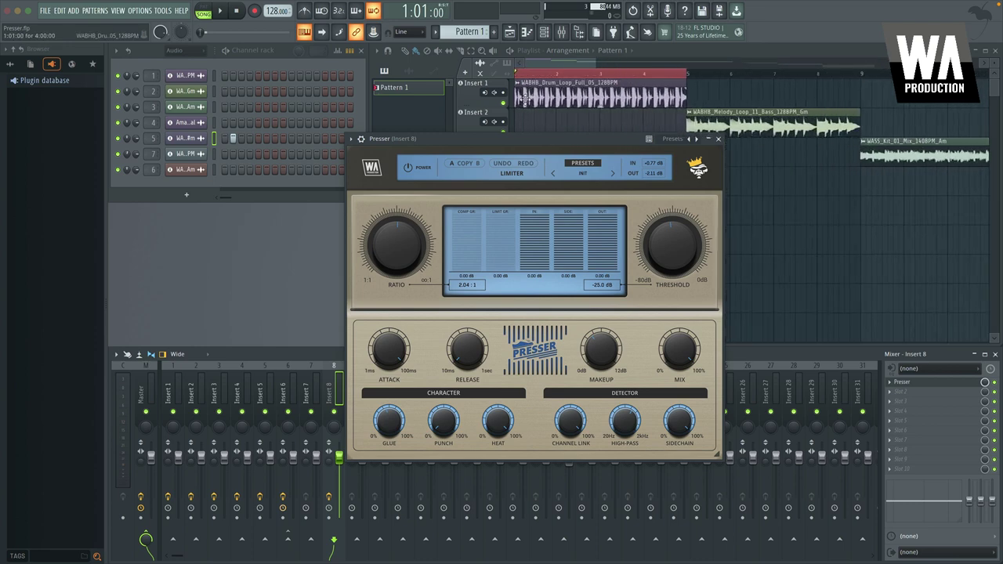
click(479, 85)
click(718, 139)
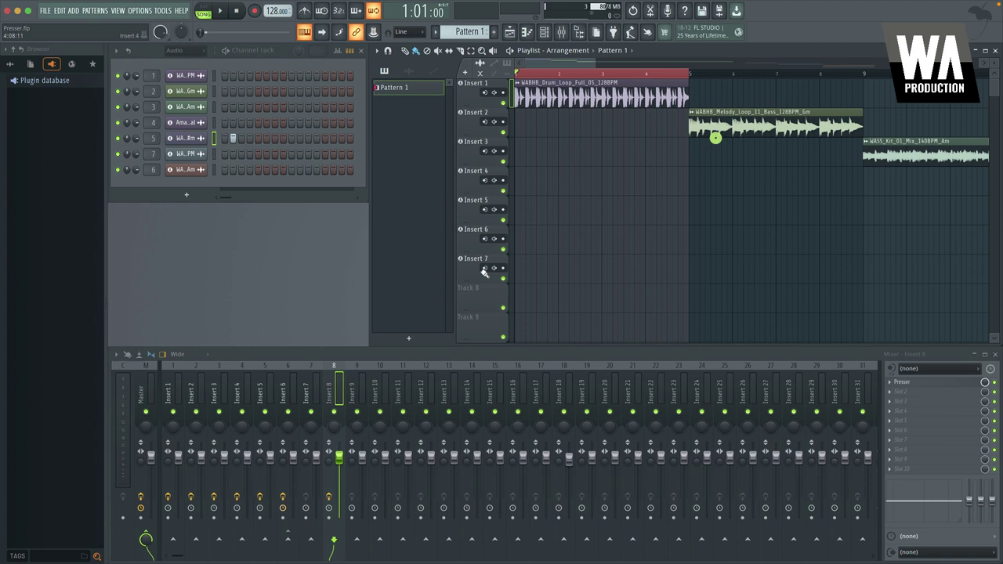
click(172, 367)
click(909, 381)
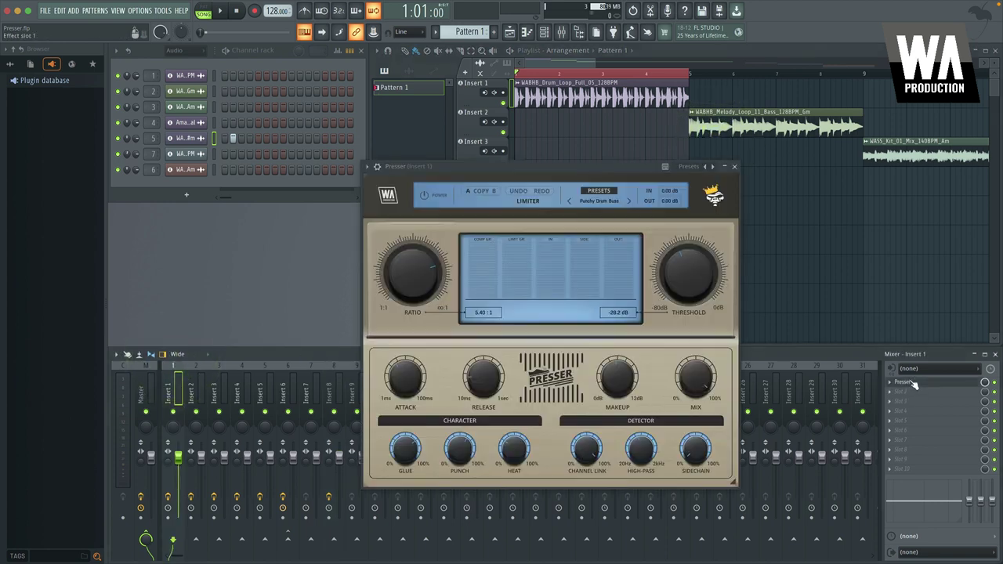
drag(506, 169, 485, 162)
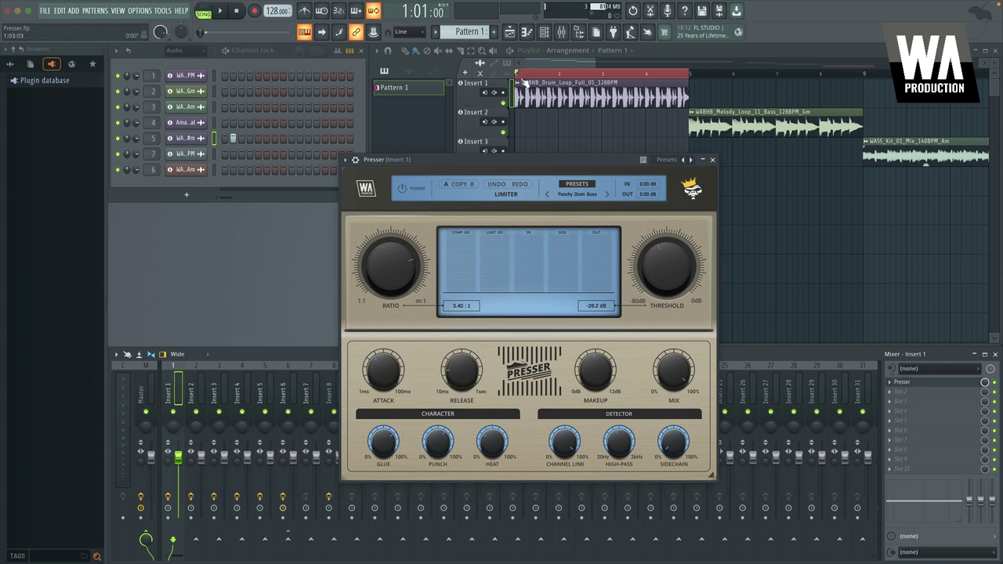
Enable Insert 1's Presser and play the drums, bypassing it once to compare.
key(space)
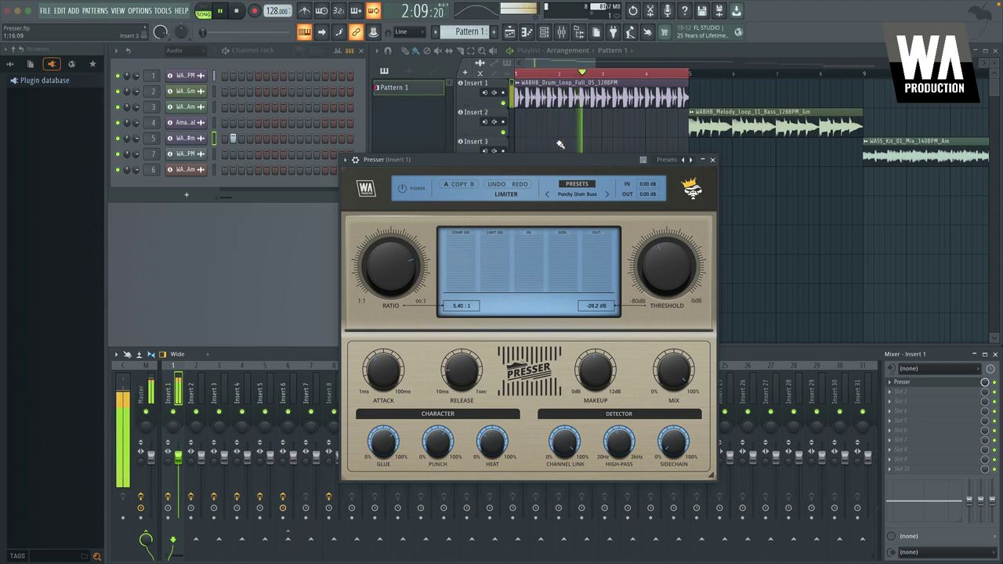
key(space)
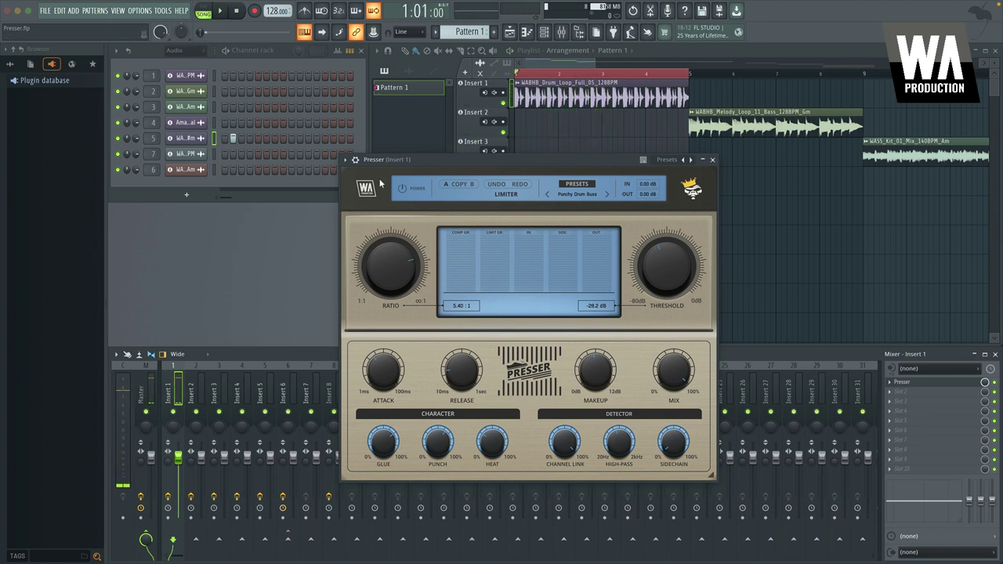
click(414, 190)
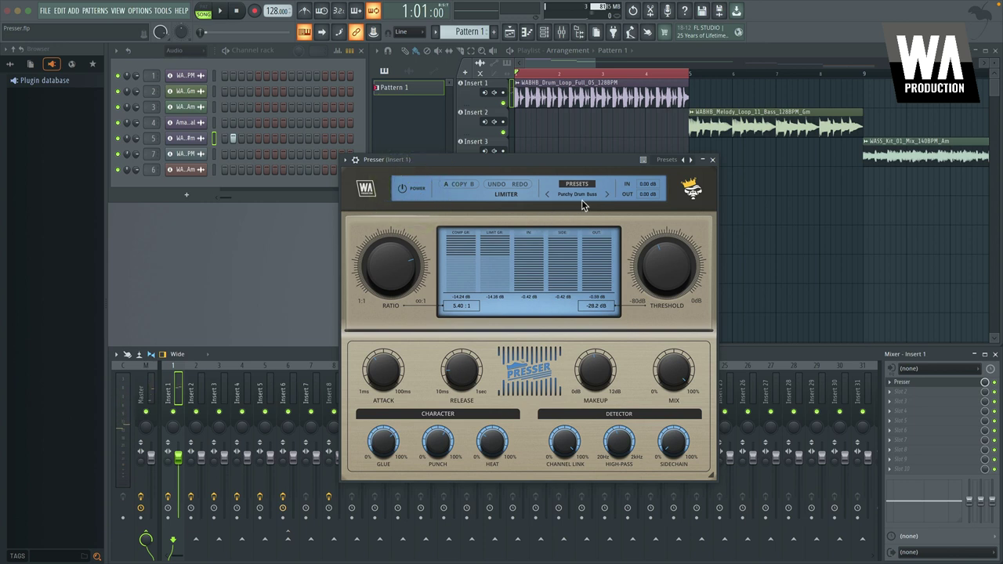
key(space)
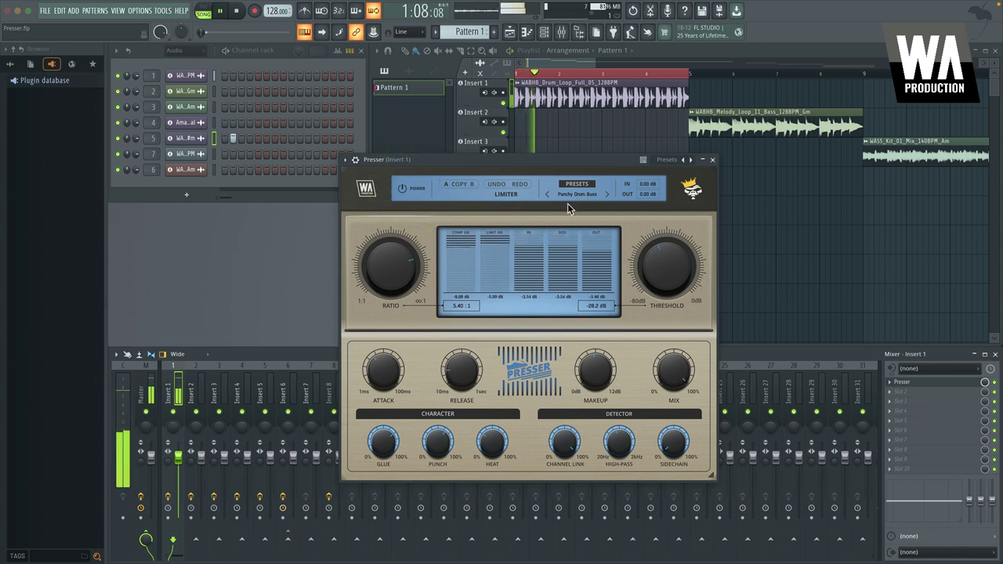
click(413, 191)
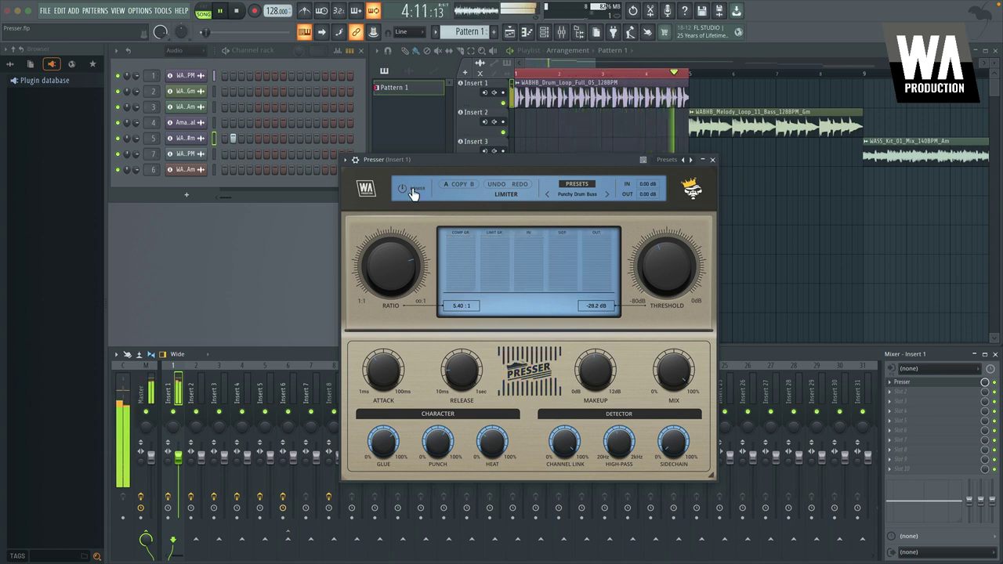
click(413, 193)
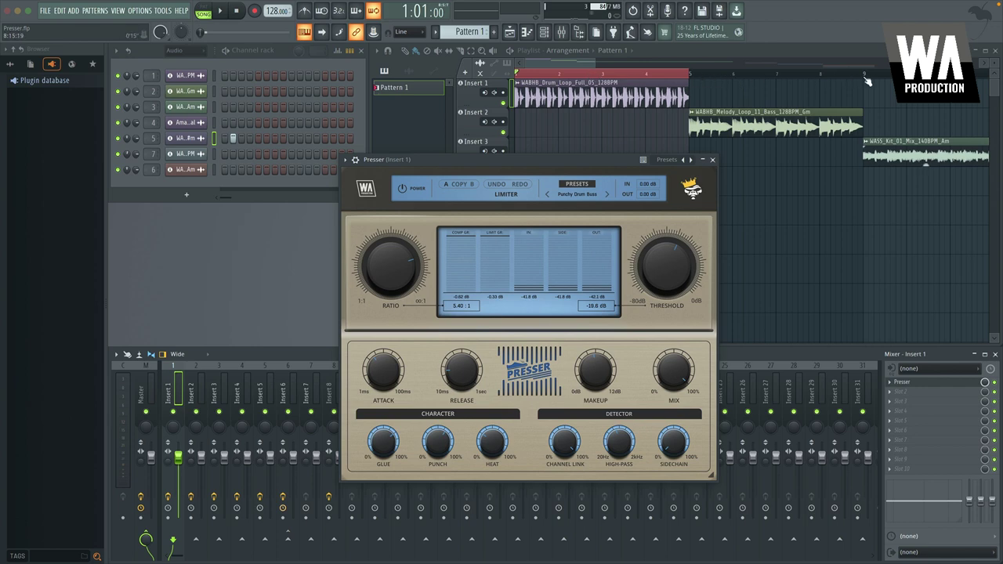
Set the looped time selection to bars 5–7 over the bass melody clip.
drag(865, 75, 620, 73)
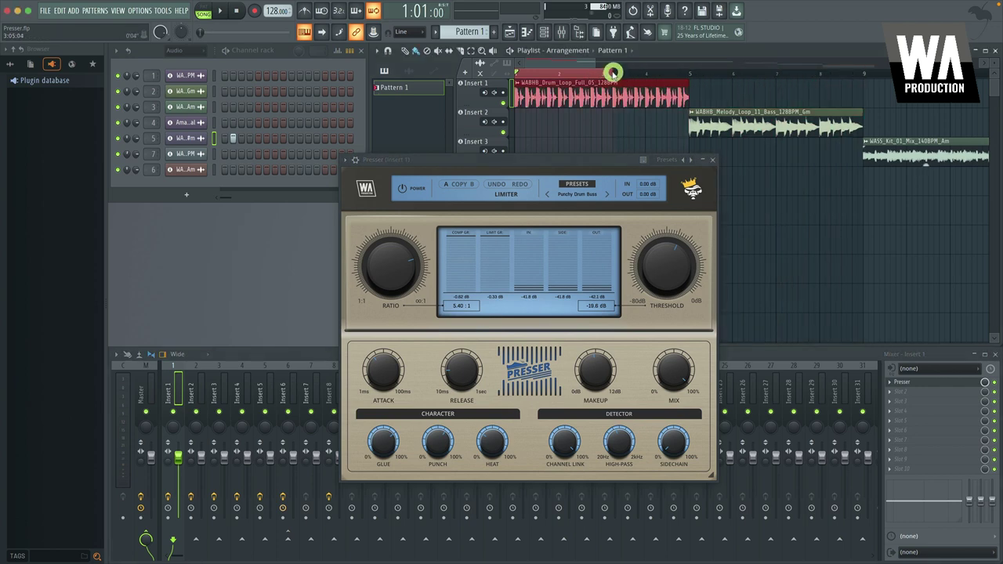
scroll(712, 88, down, 5)
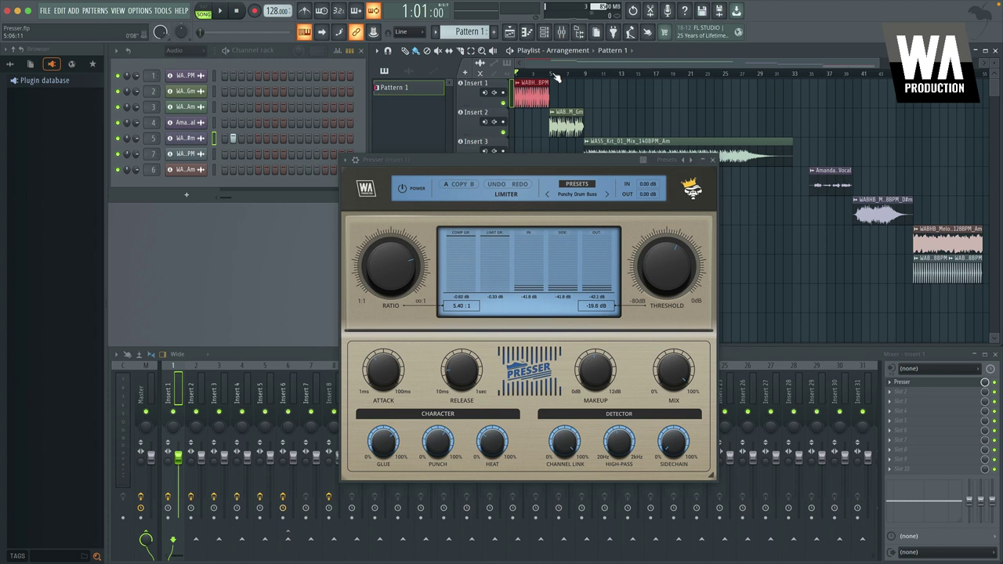
drag(551, 74, 584, 74)
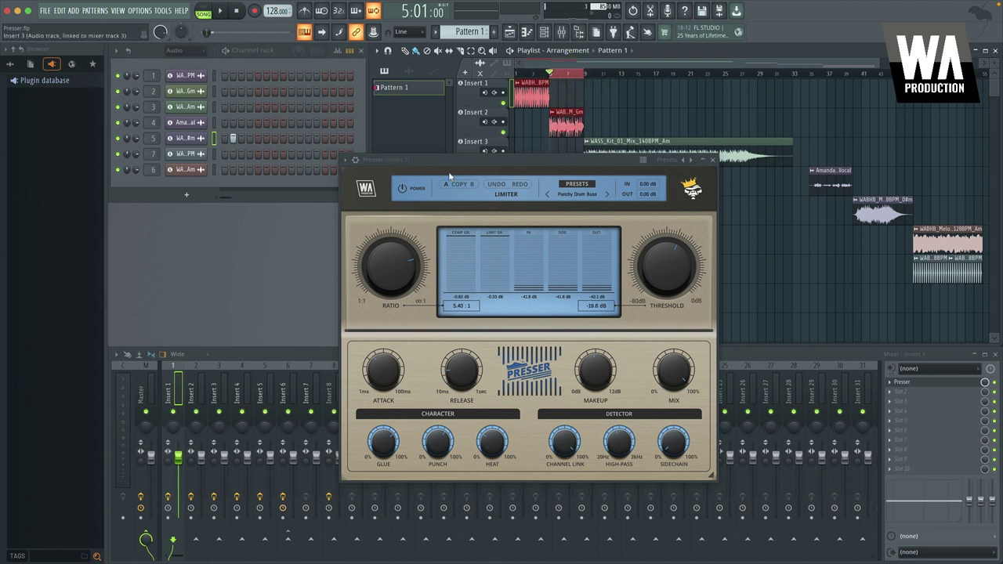
Close Insert 1's Presser and open the Heavy 03 Presser on mixer Insert 2.
click(712, 160)
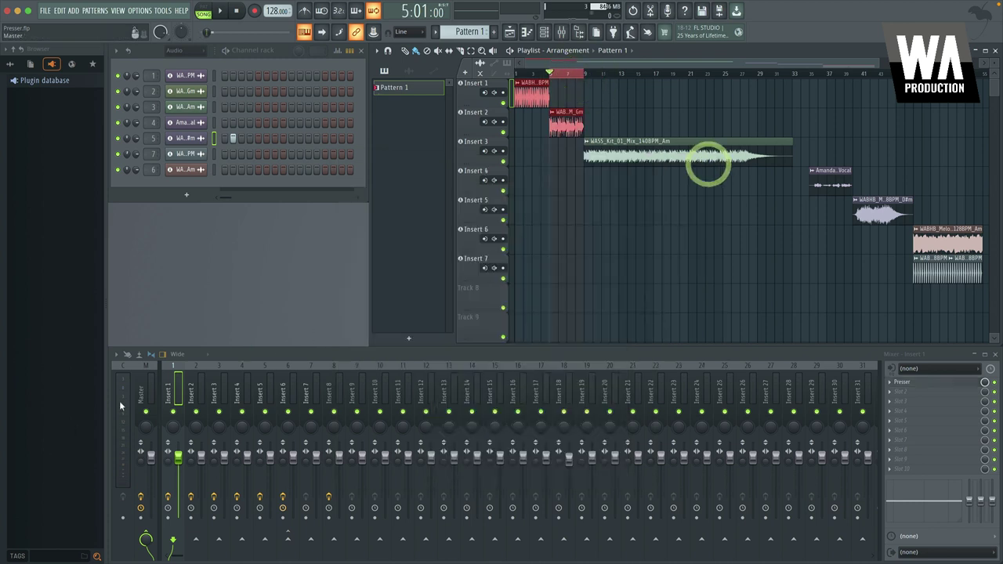
click(197, 367)
scroll(584, 159, up, 4)
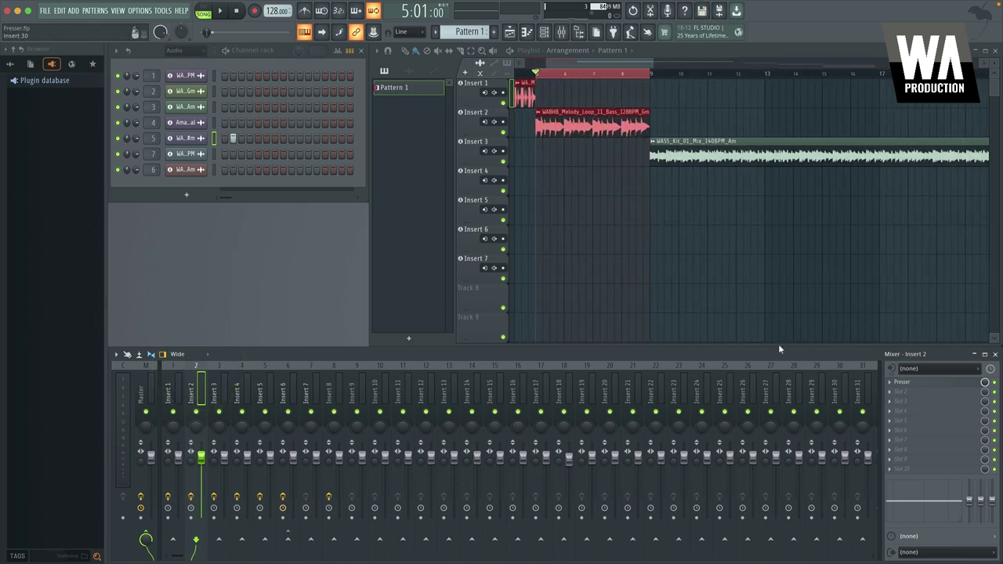
click(920, 388)
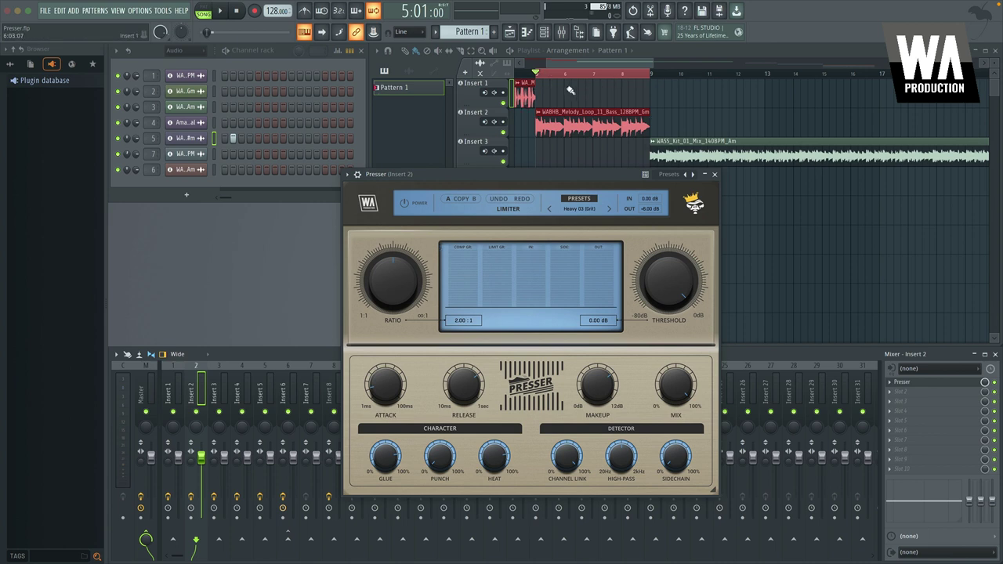
Enable Insert 2's Presser on the bass loop, bypassing it once during playback to compare.
key(space)
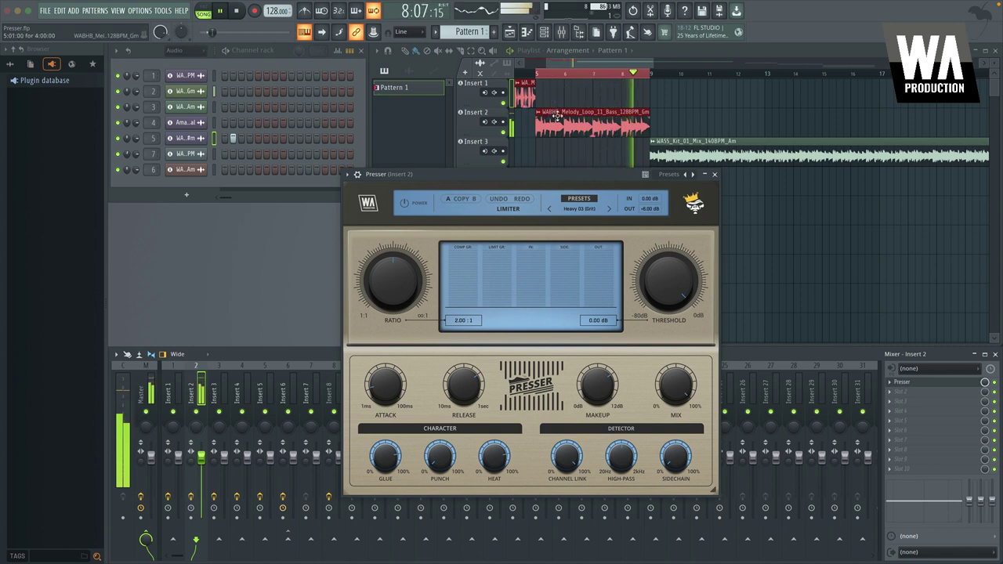
key(space)
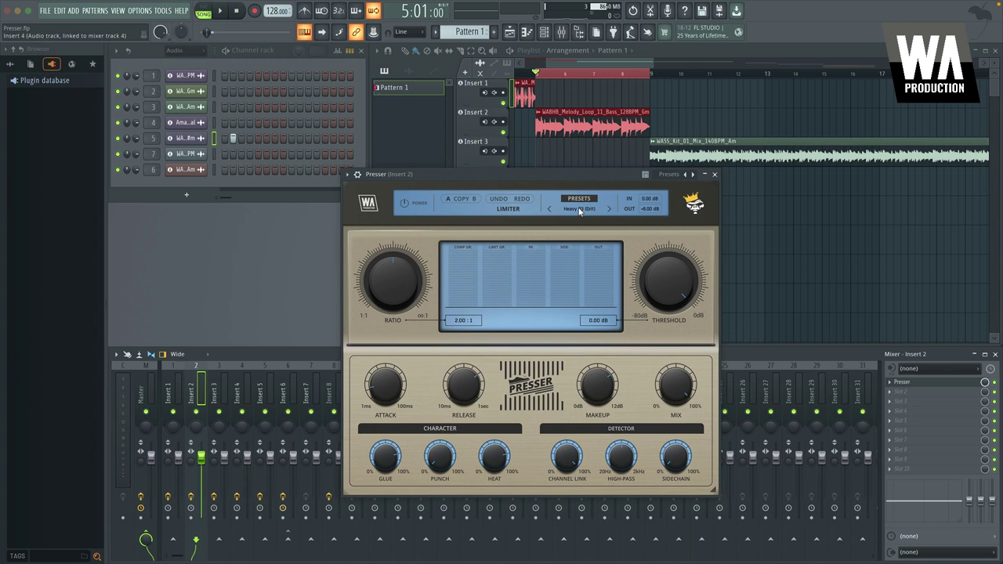
click(412, 204)
key(space)
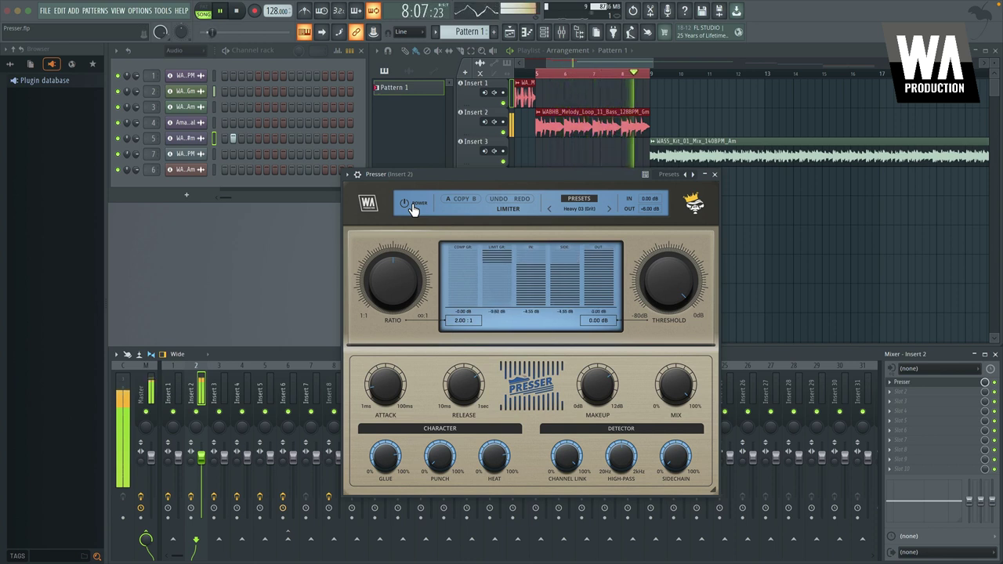
click(413, 205)
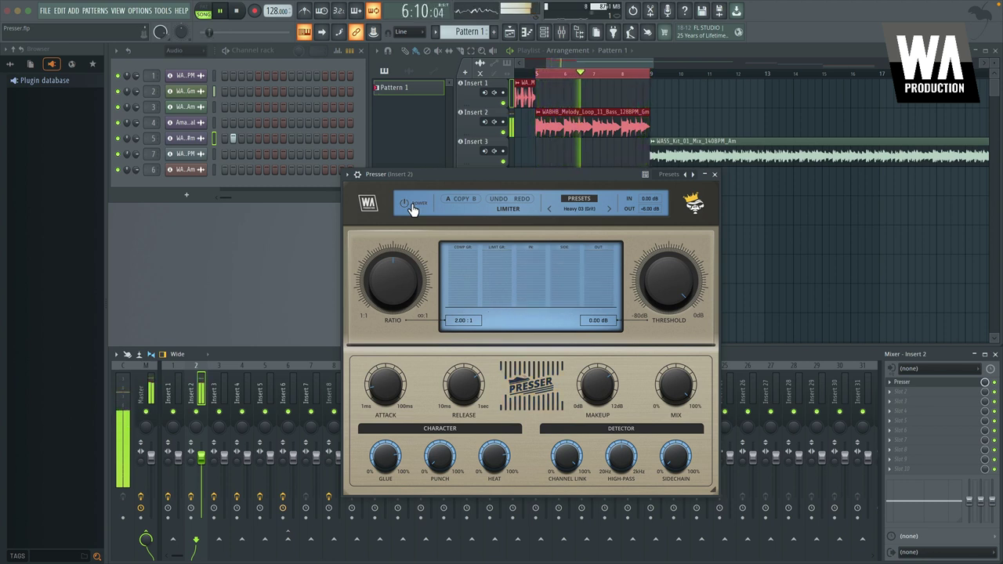
click(412, 207)
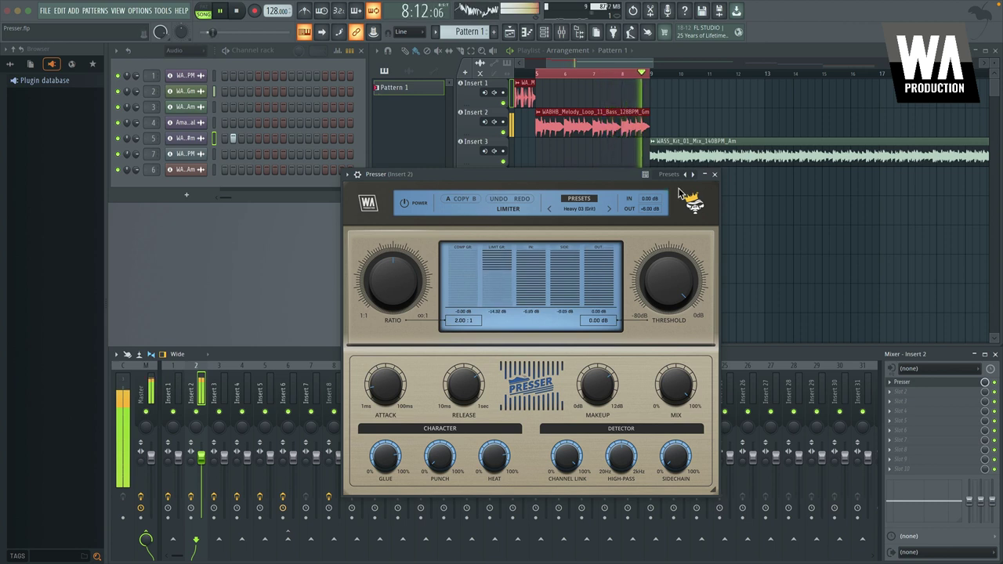
key(space)
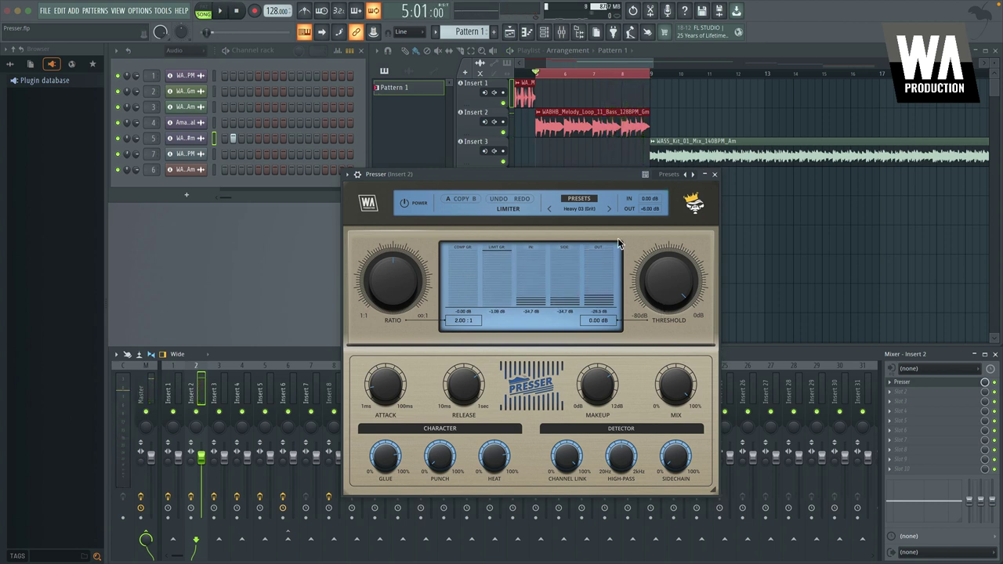
Zoom the playlist out to the whole arrangement and move the song position along.
scroll(836, 190, right, 3)
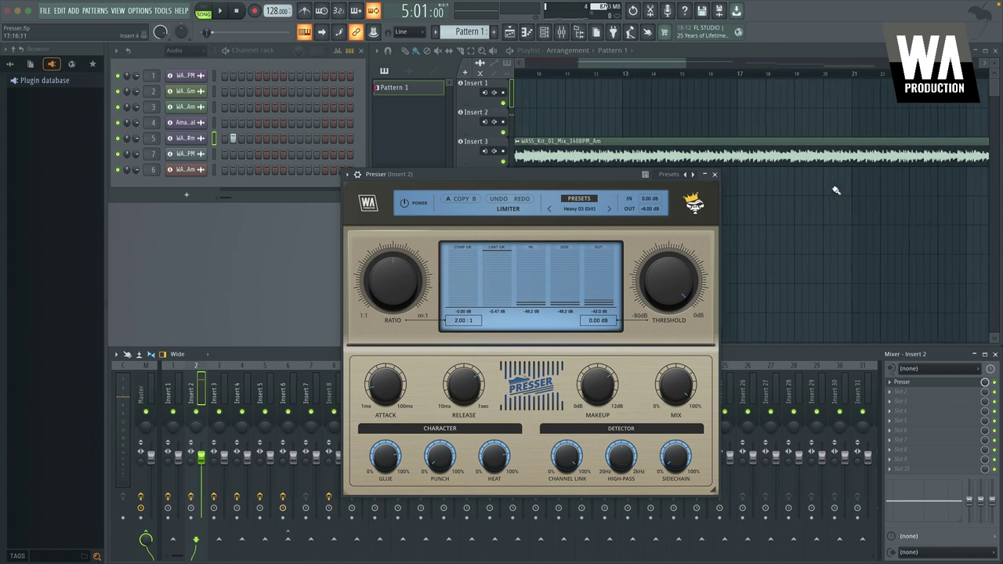
scroll(836, 190, left, 3)
click(578, 73)
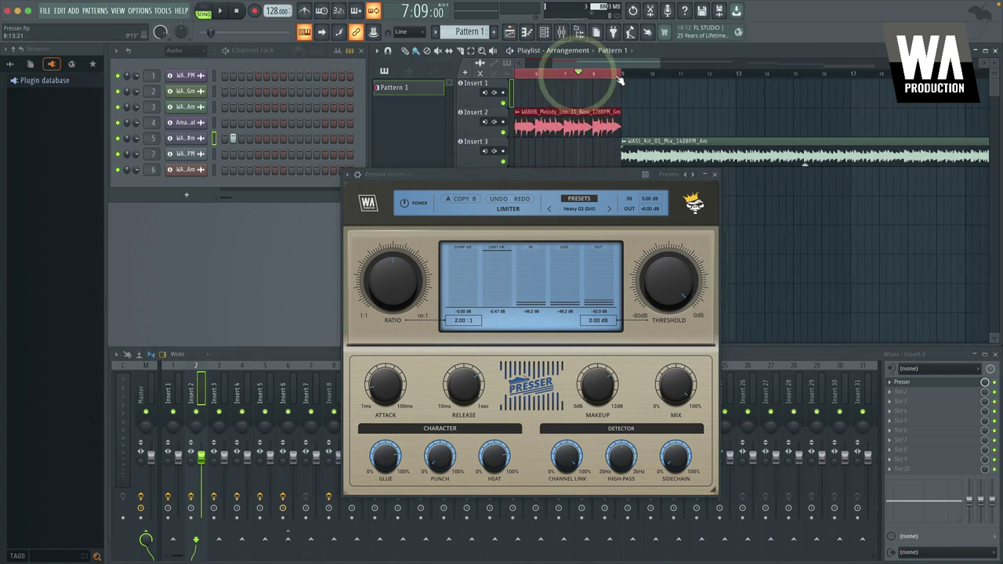
drag(609, 71, 741, 79)
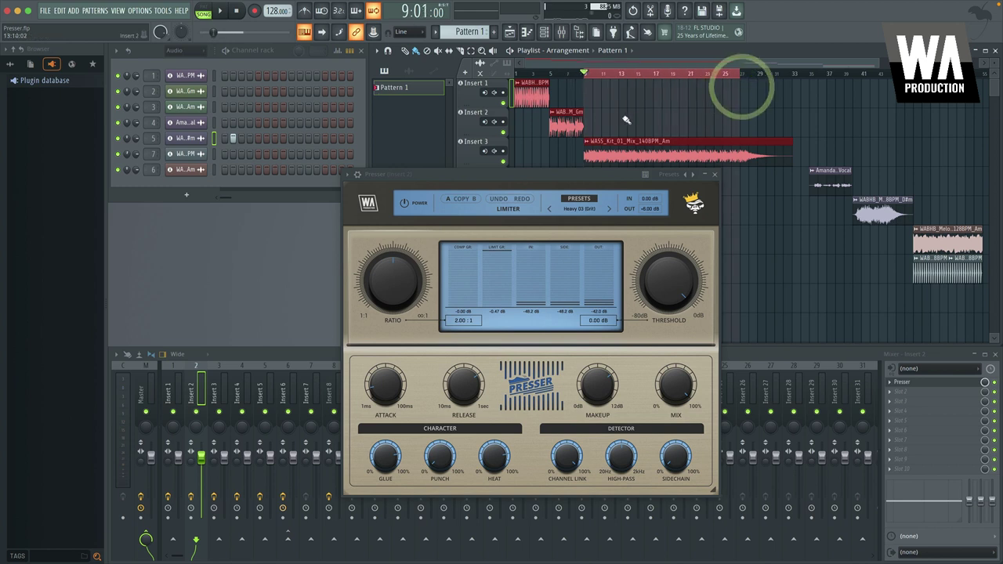
key(ctrl+Return)
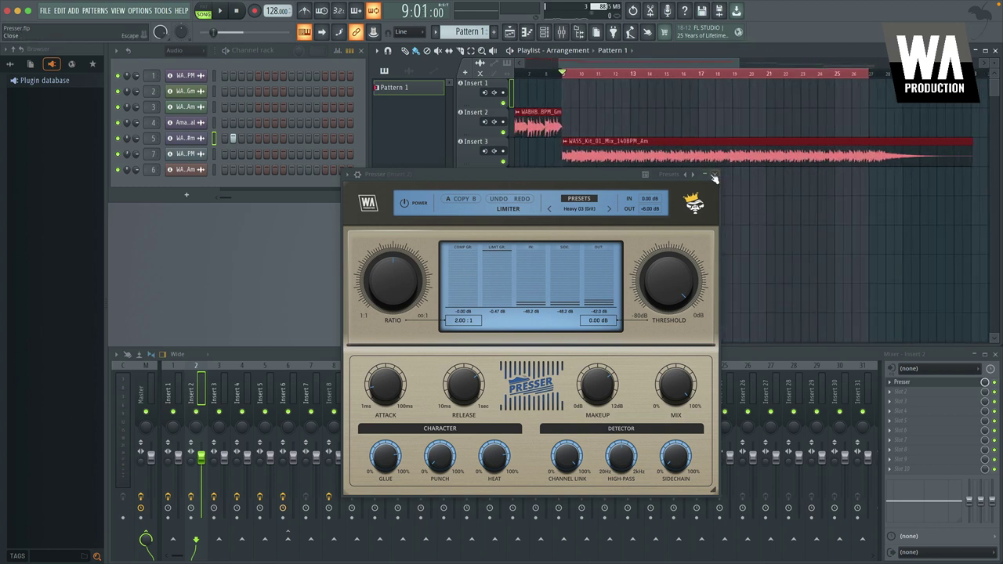
click(714, 178)
click(219, 367)
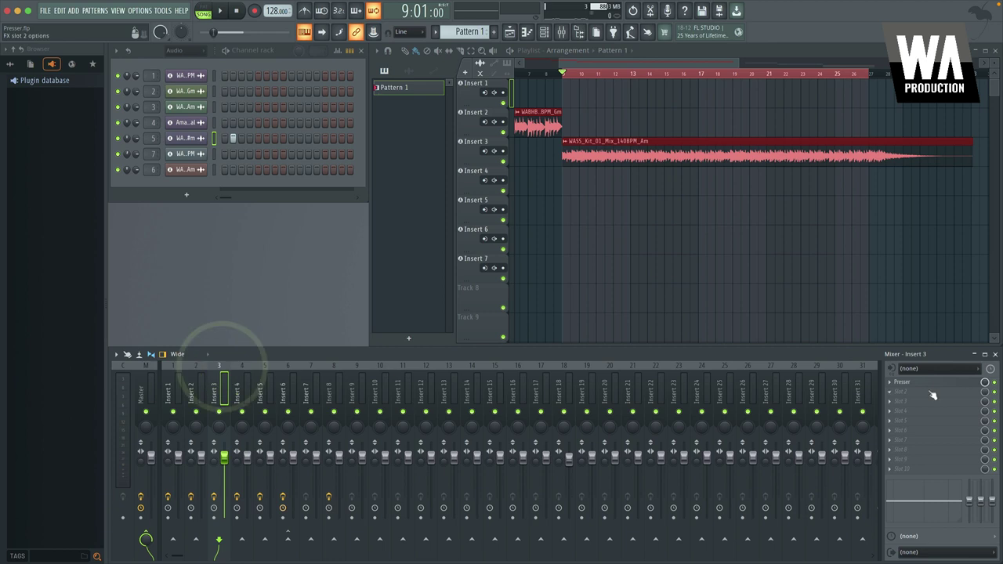
click(909, 383)
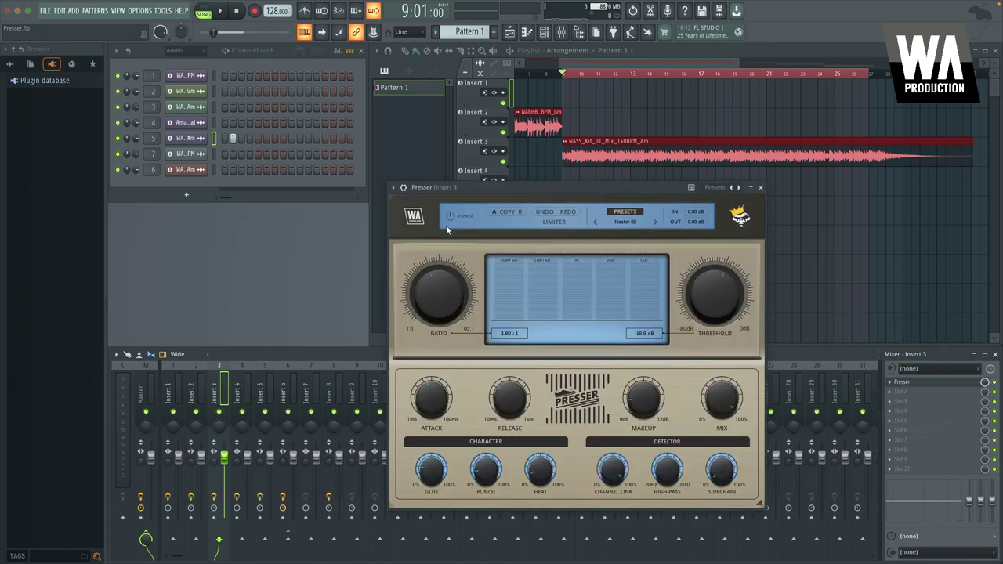
key(space)
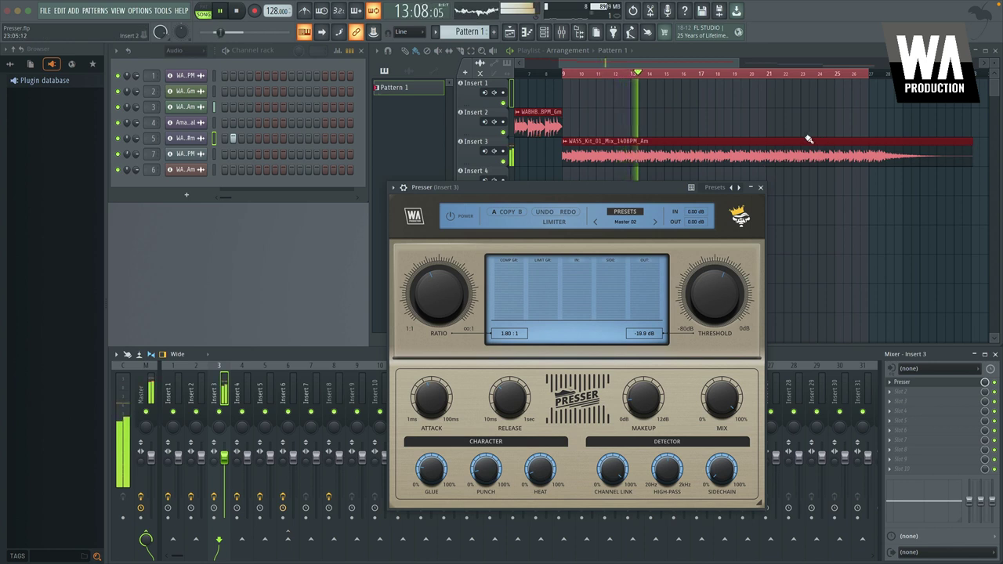
key(space)
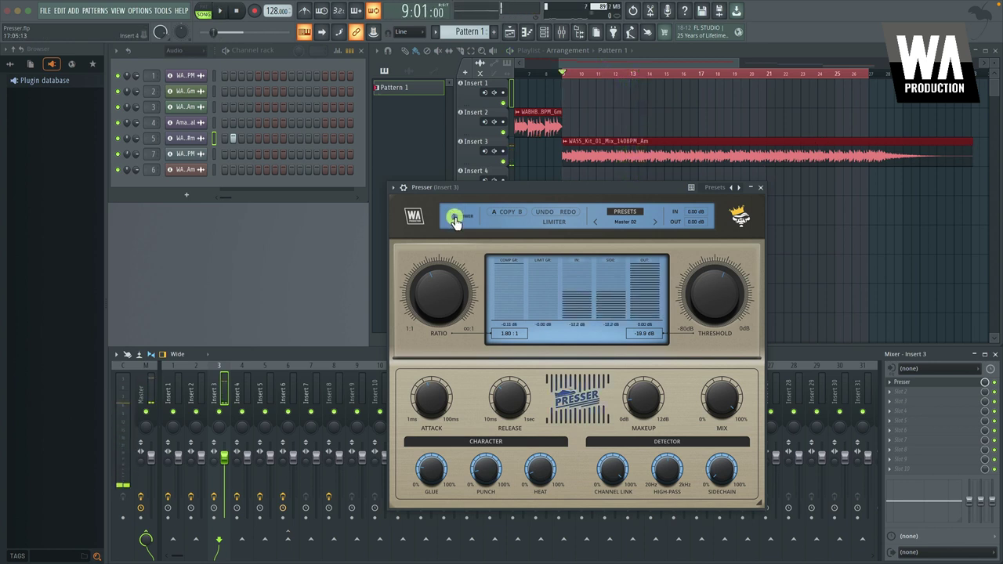
key(space)
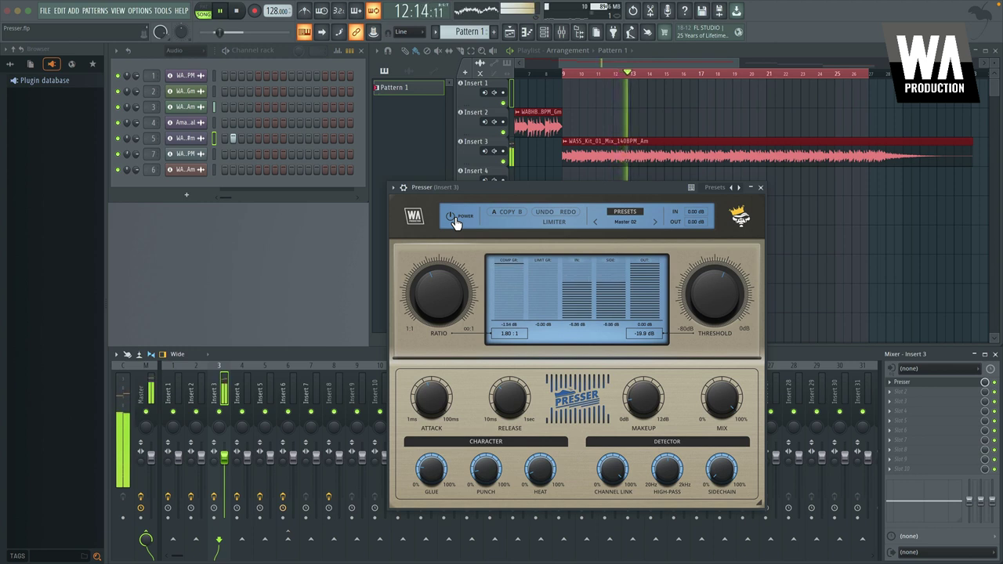
key(space)
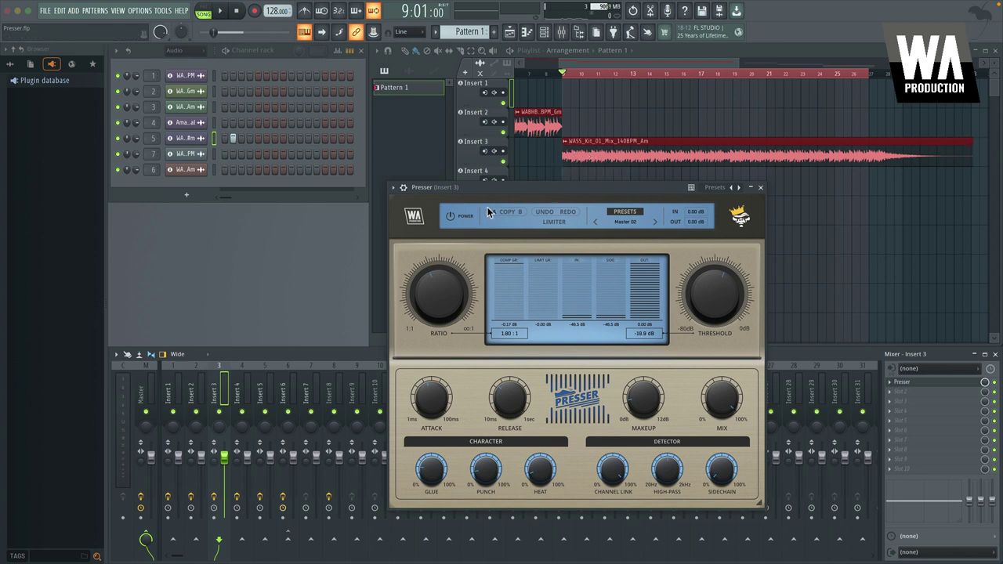
click(452, 219)
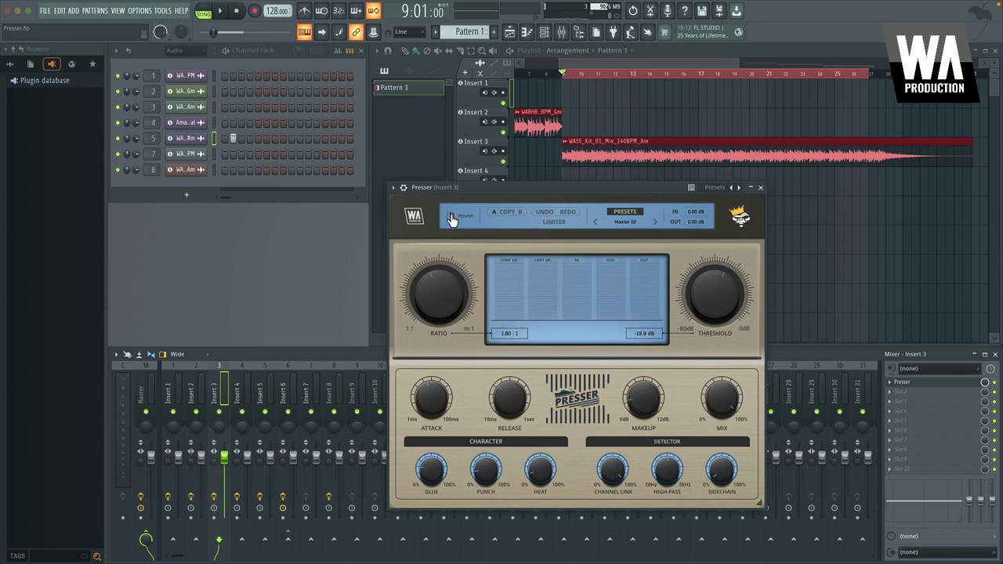
key(space)
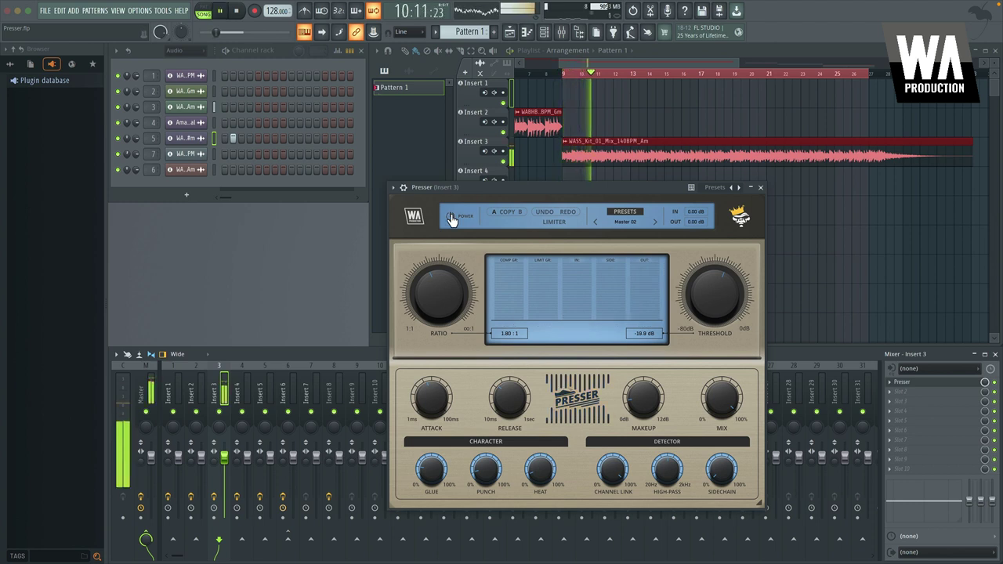
click(451, 220)
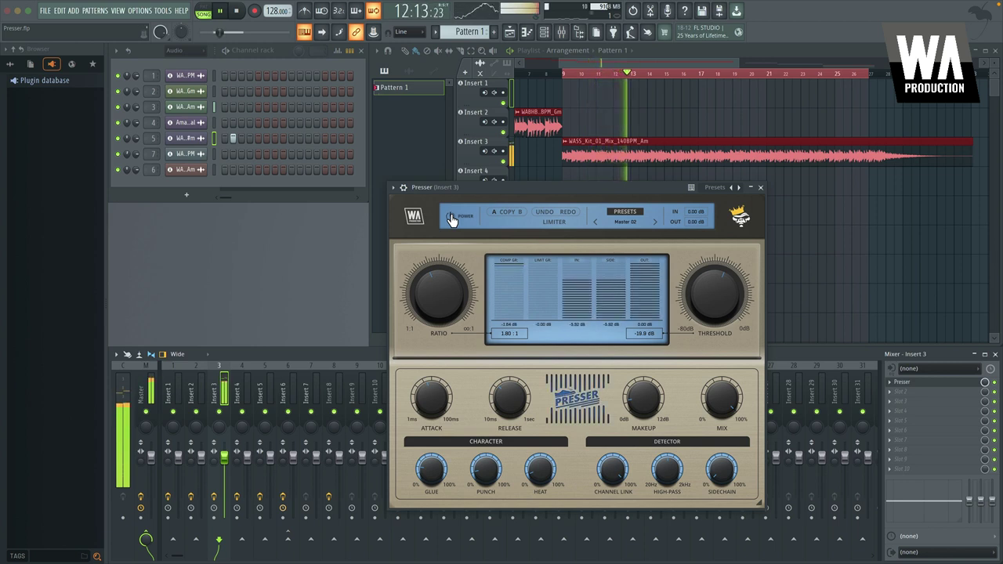
key(space)
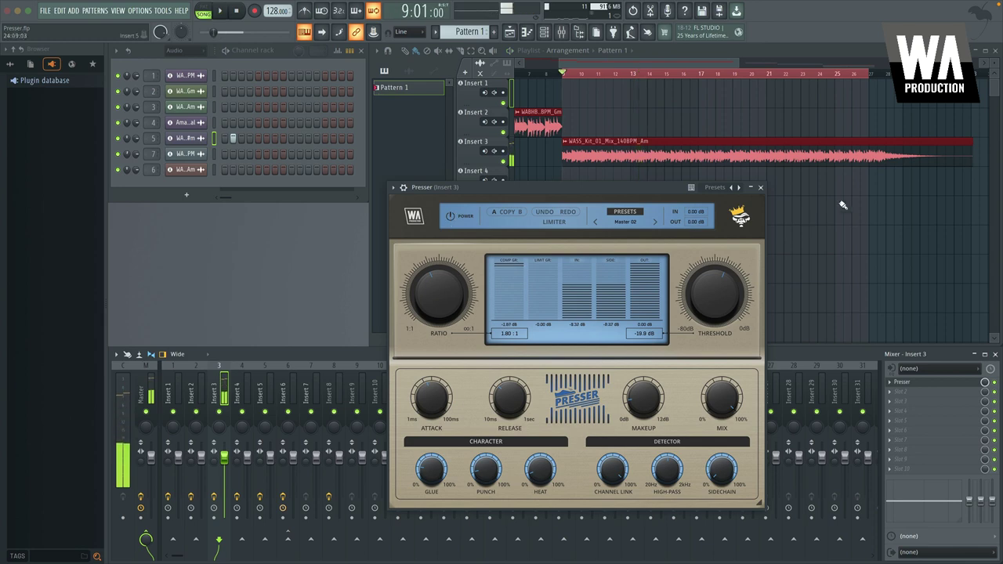
Select bars 35–39 of the lead vocal and play them without compression.
scroll(712, 143, right, 5)
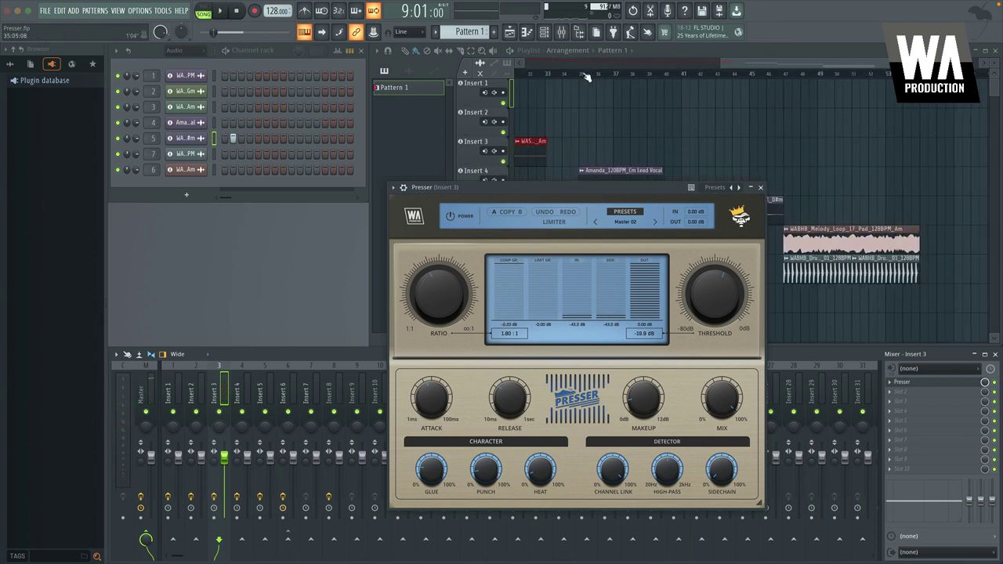
click(555, 74)
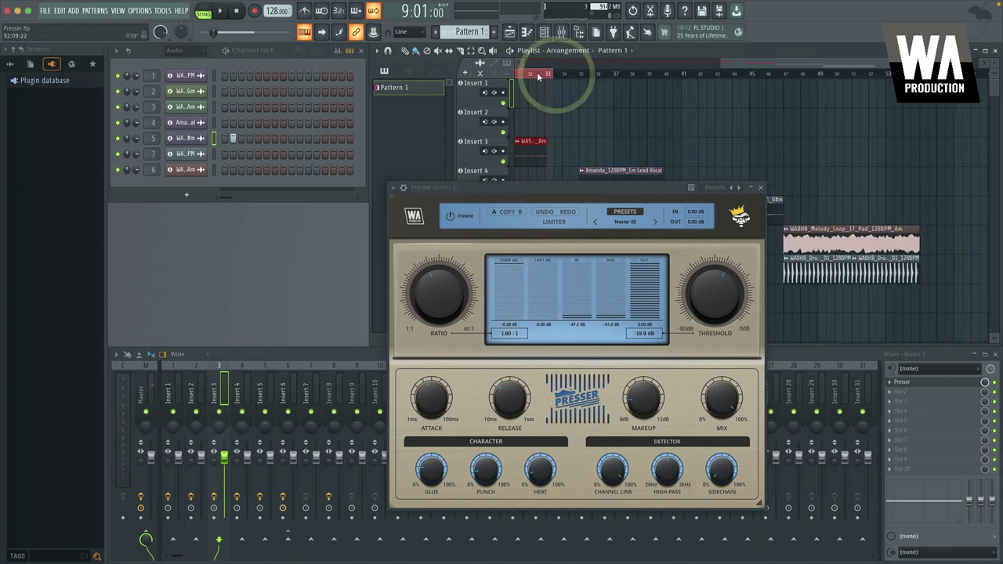
scroll(537, 72, down, 3)
drag(812, 75, 858, 78)
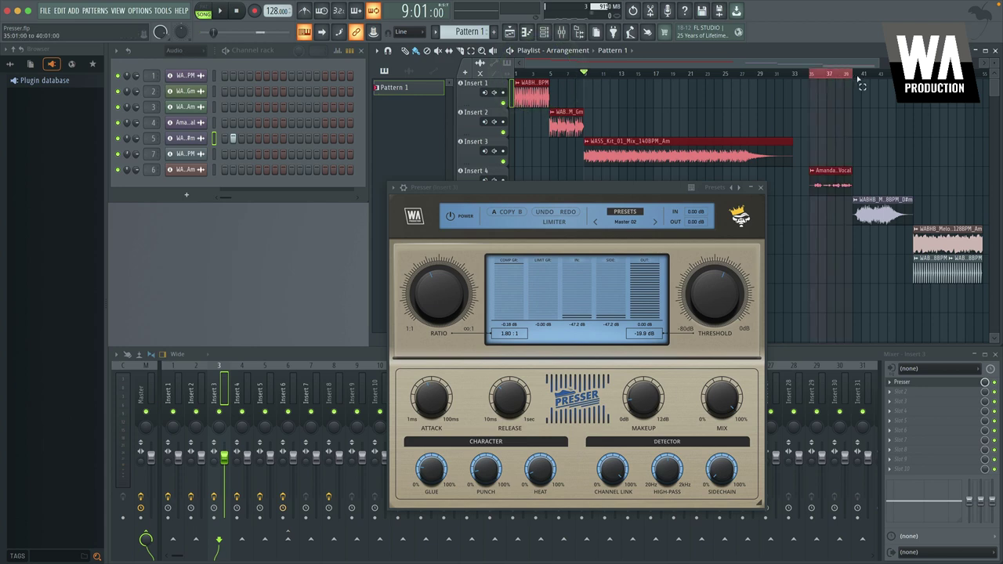
double_click(851, 76)
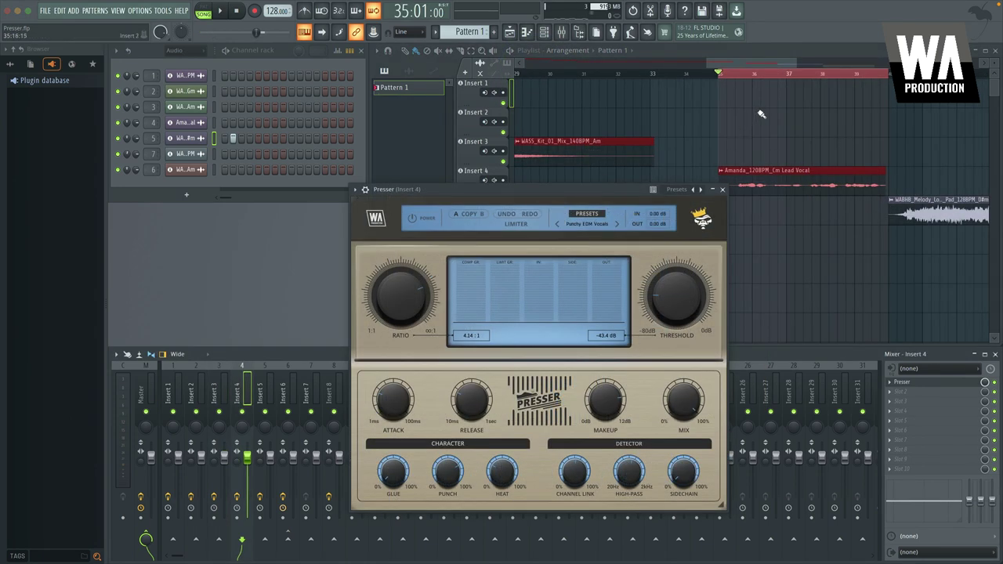
key(space)
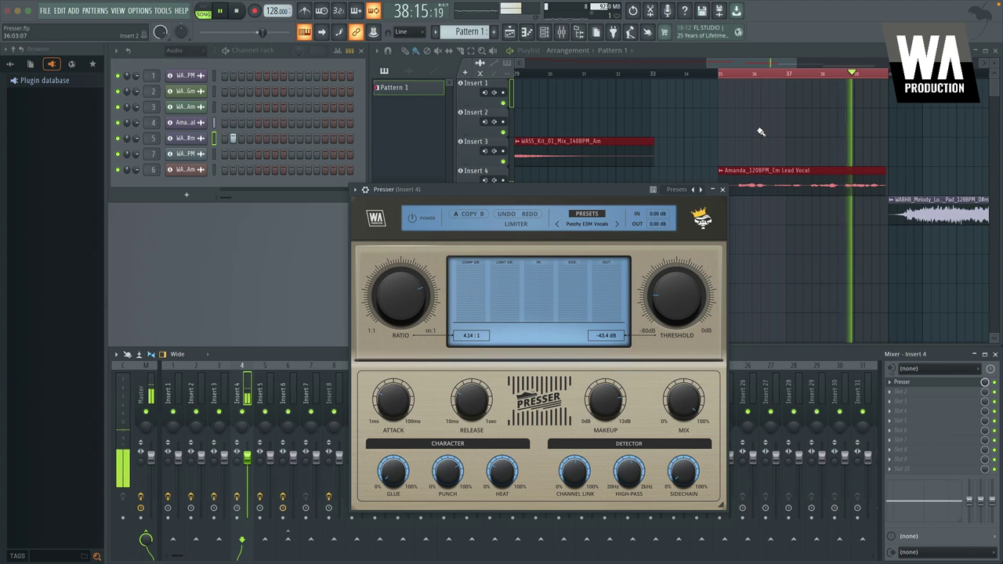
key(space)
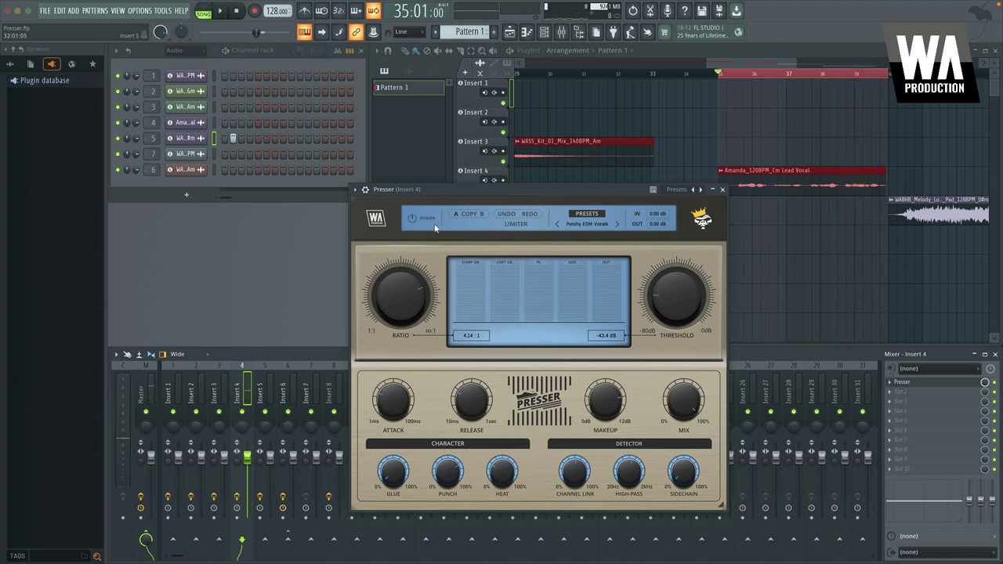
Enable Insert 4's Presser on the vocal, play it, and A/B it by toggling bypass.
click(418, 216)
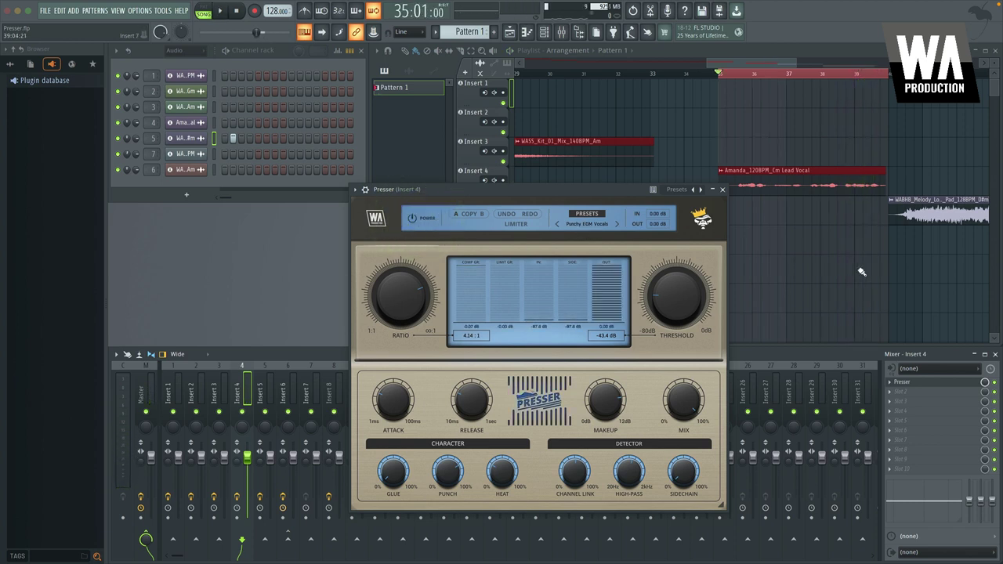
click(572, 190)
key(space)
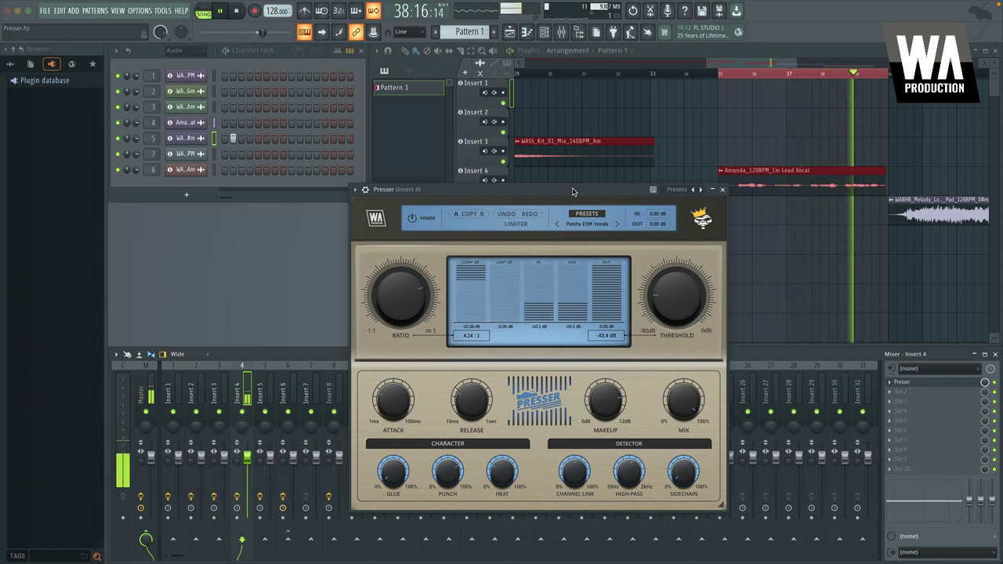
key(space)
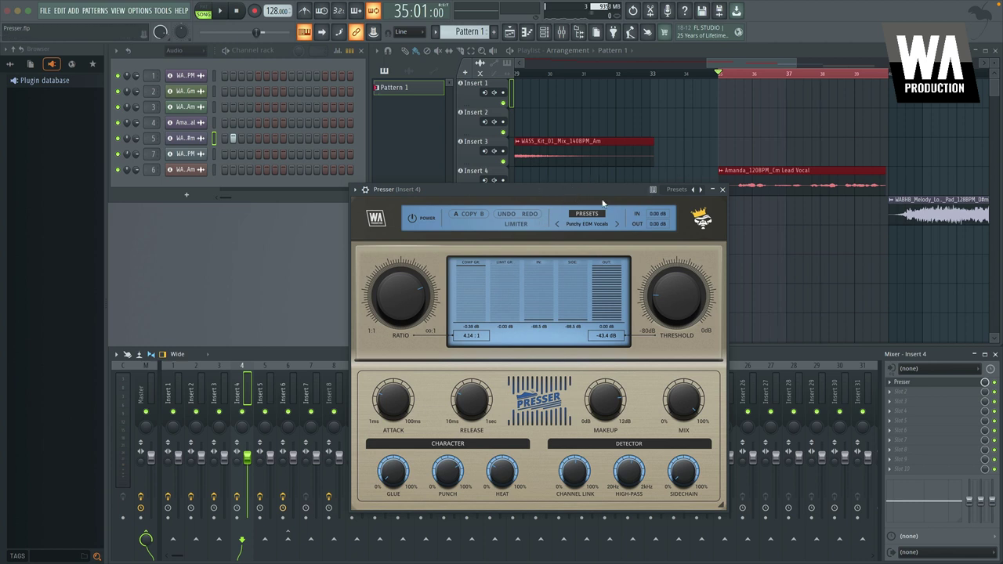
click(410, 220)
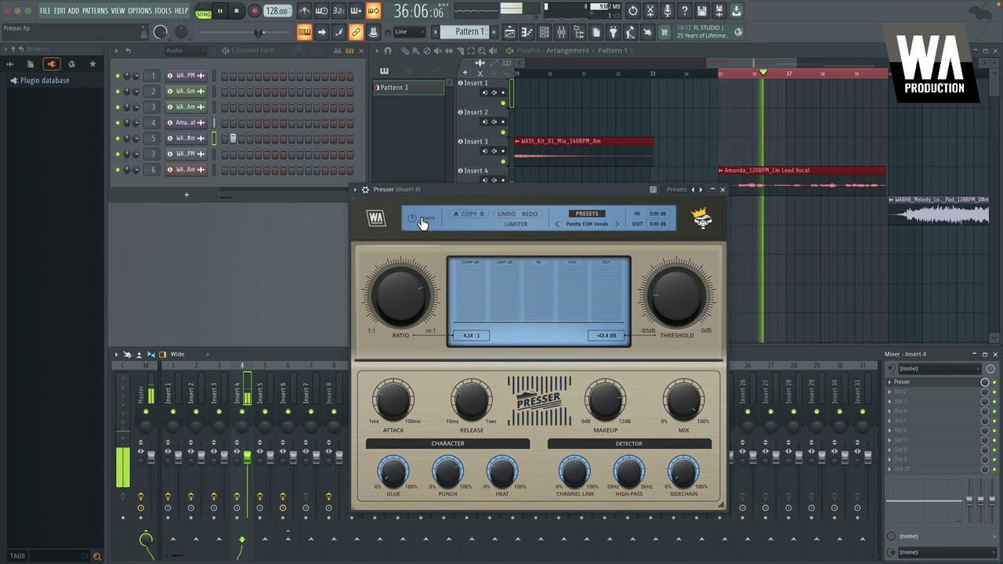
click(422, 223)
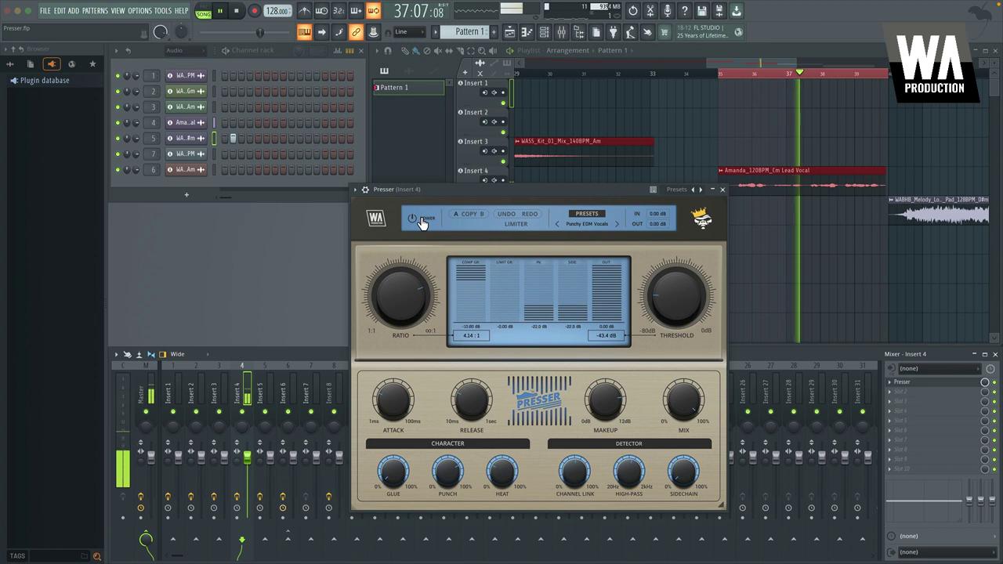
click(421, 222)
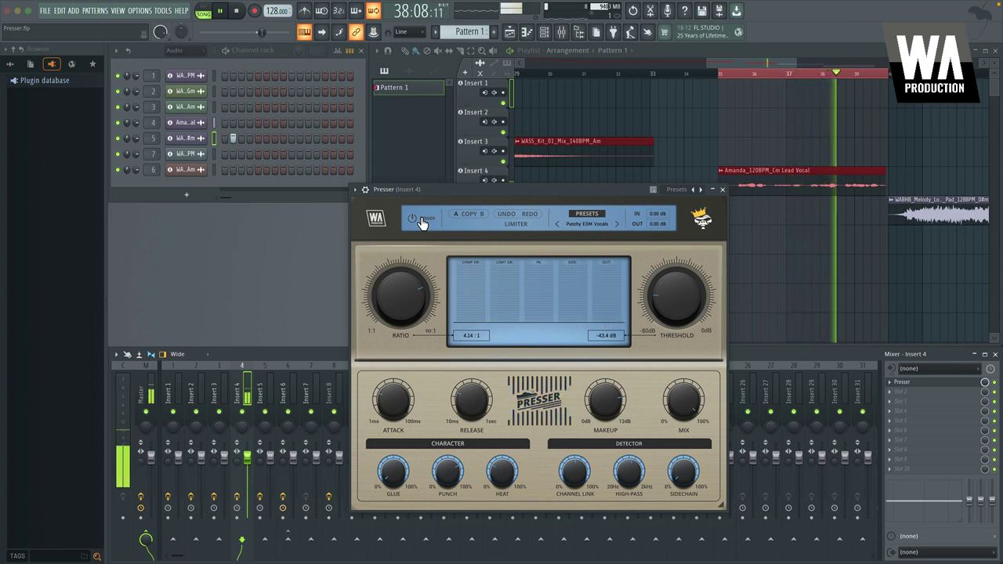
Re-enable the vocal's Presser, then open the Presser on pad Insert 5.
click(422, 223)
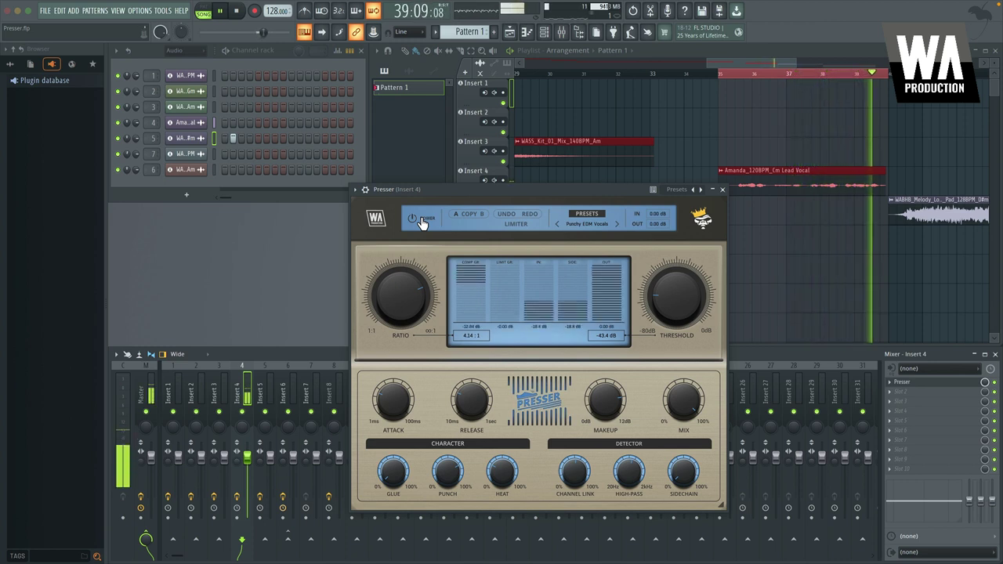
click(263, 364)
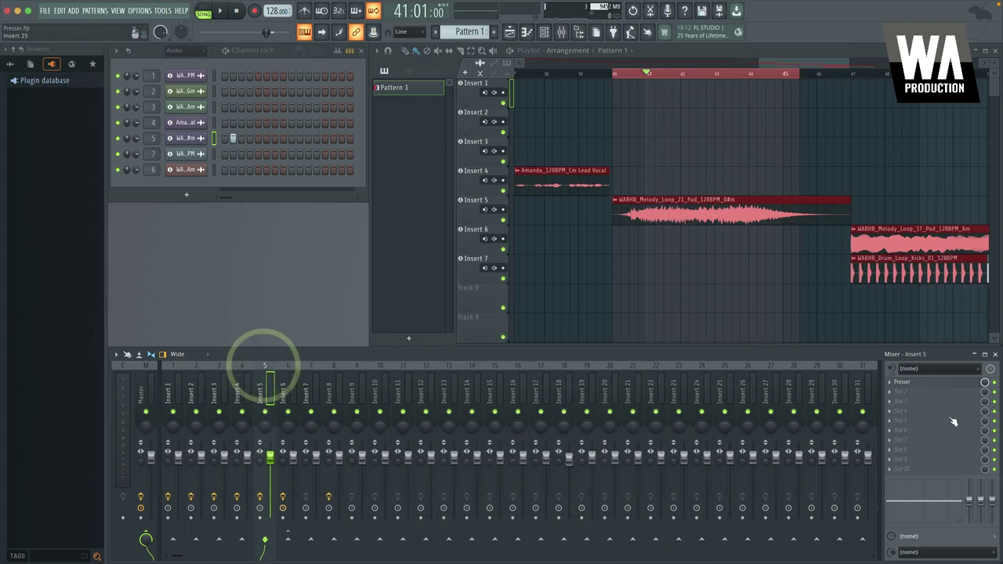
click(906, 382)
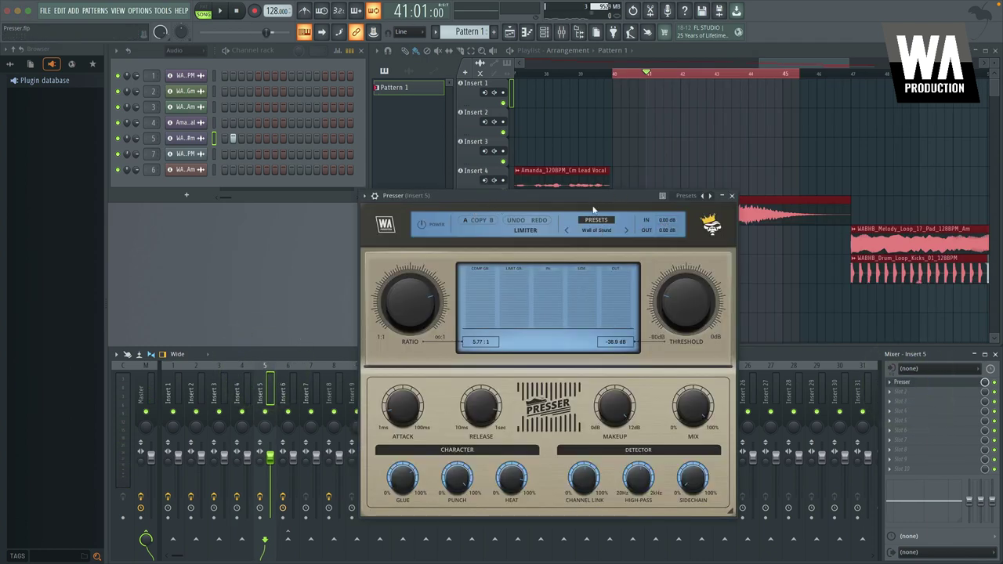
Play the pad section and switch Insert 5's Presser on while listening.
click(615, 74)
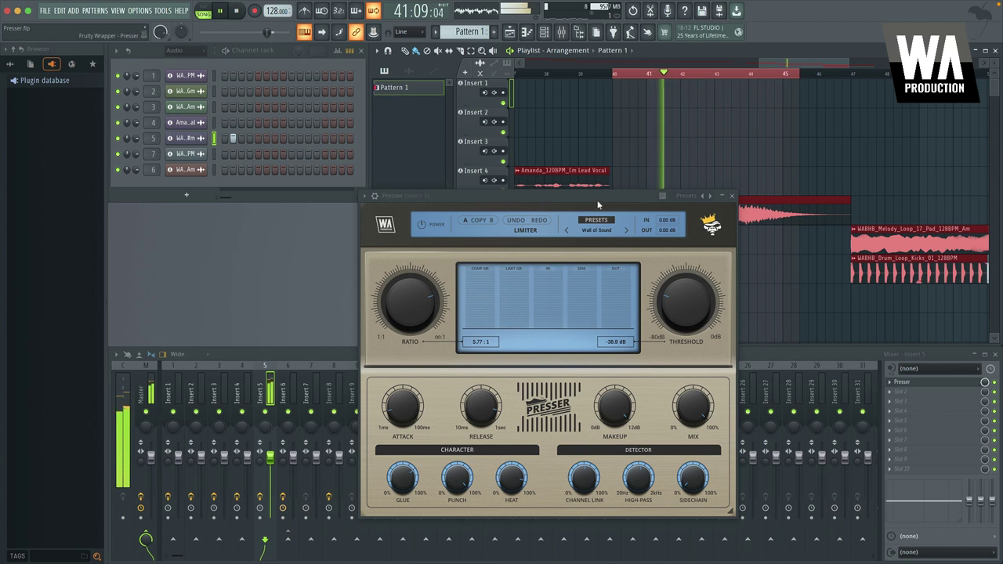
scroll(605, 183, down, 1)
scroll(605, 183, down, 4)
scroll(605, 182, up, 3)
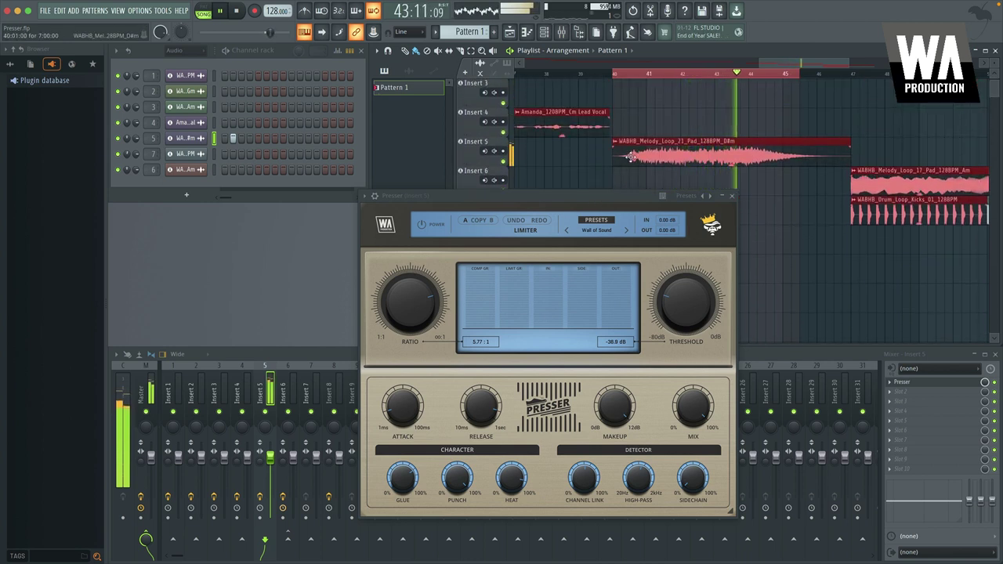
key(space)
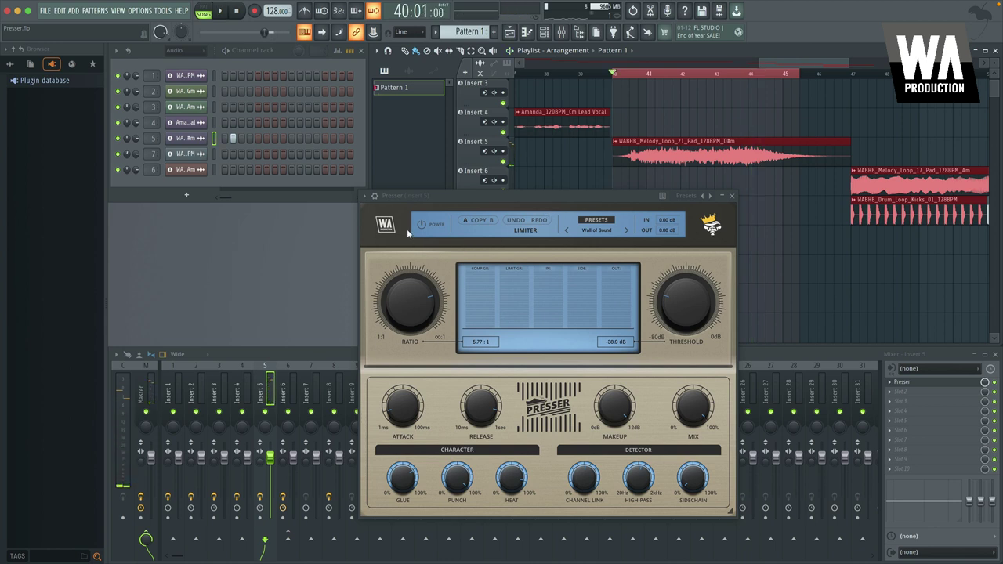
click(423, 224)
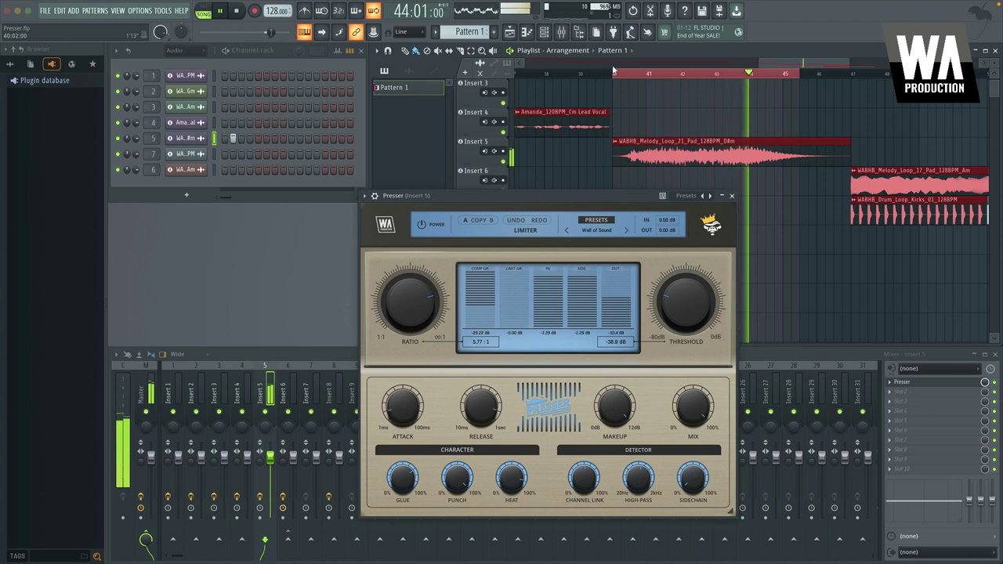
key(space)
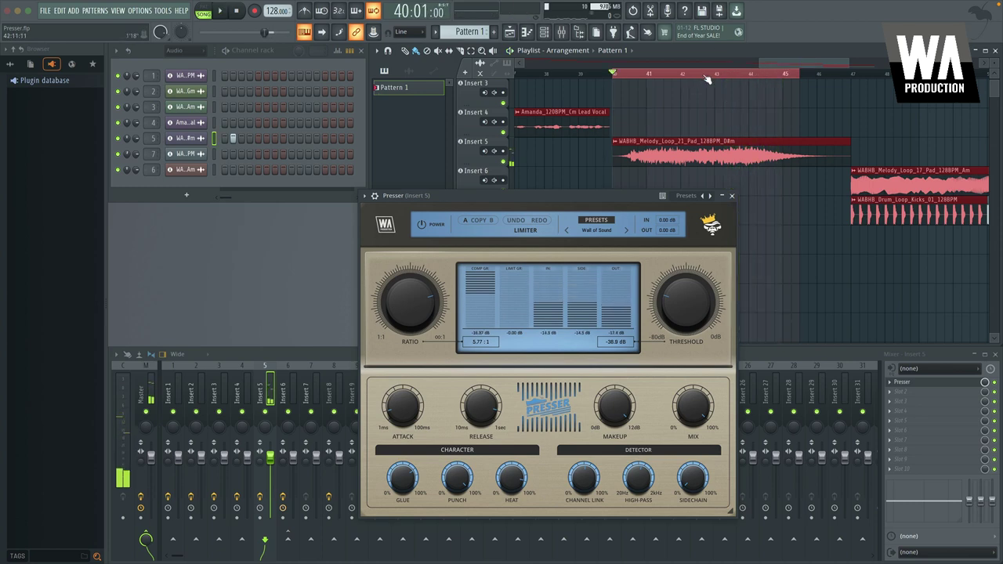
scroll(708, 78, down, 8)
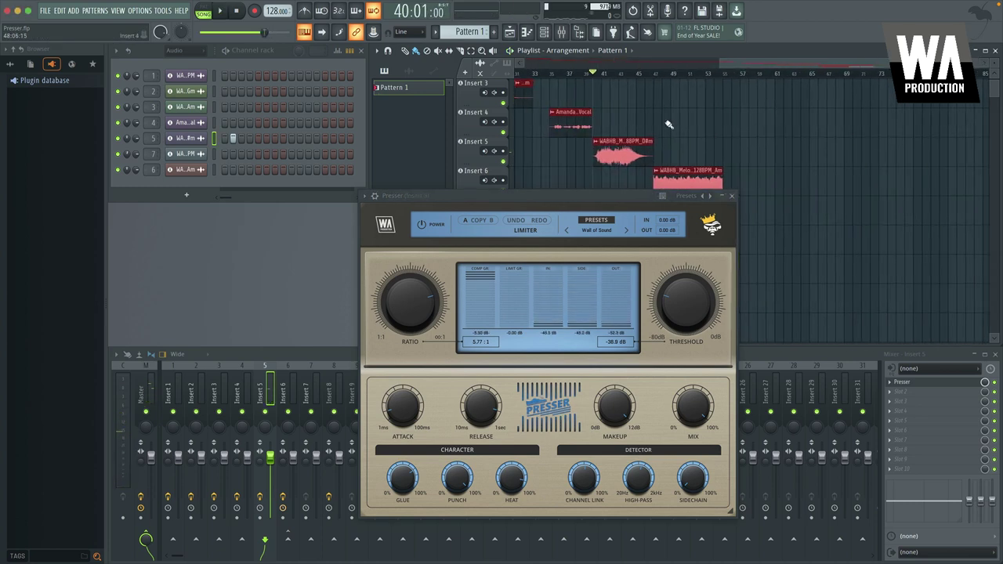
scroll(808, 149, up, 4)
Close Insert 5's Presser and open the Presser on Insert 6, moved further left.
click(732, 195)
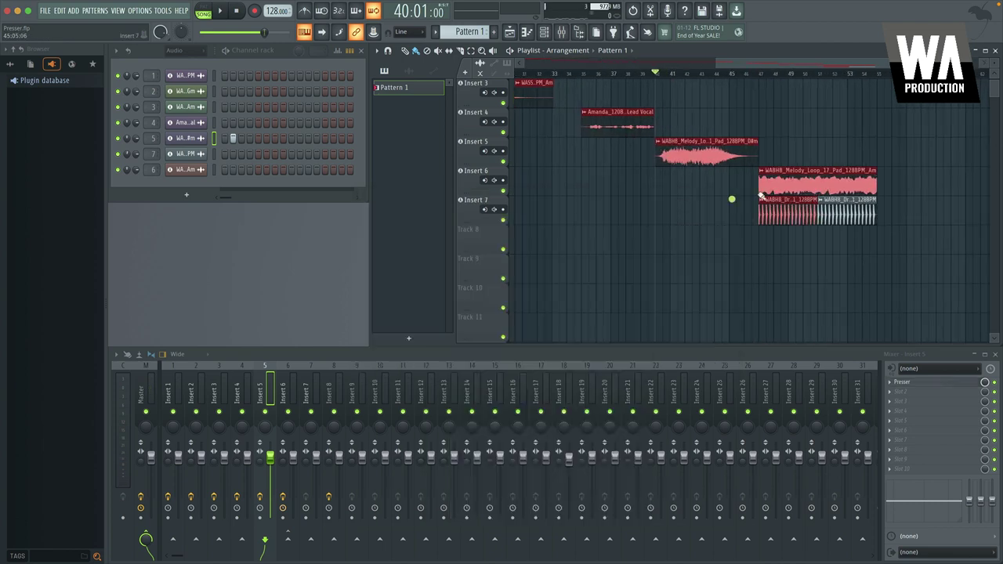
scroll(848, 155, up, 4)
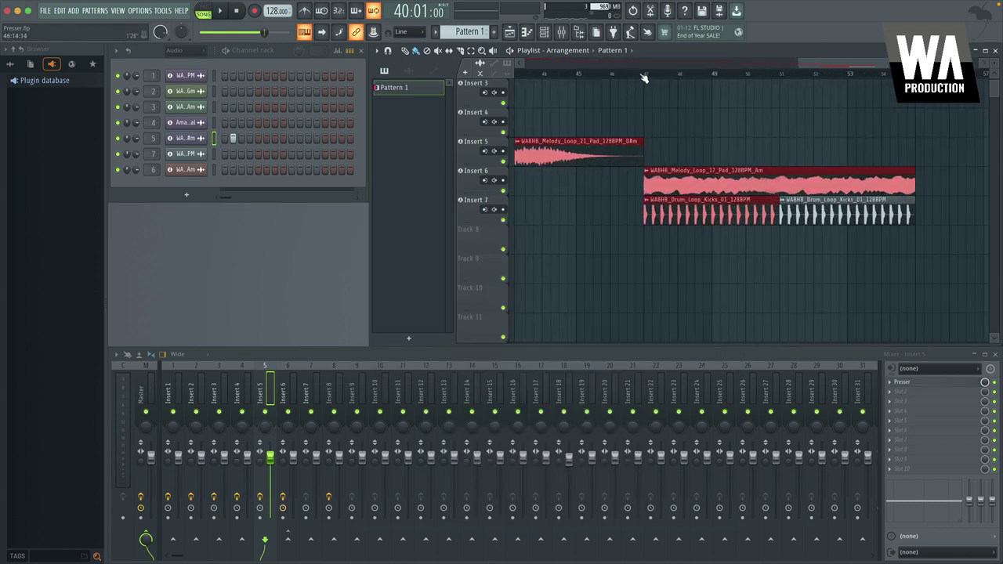
click(287, 366)
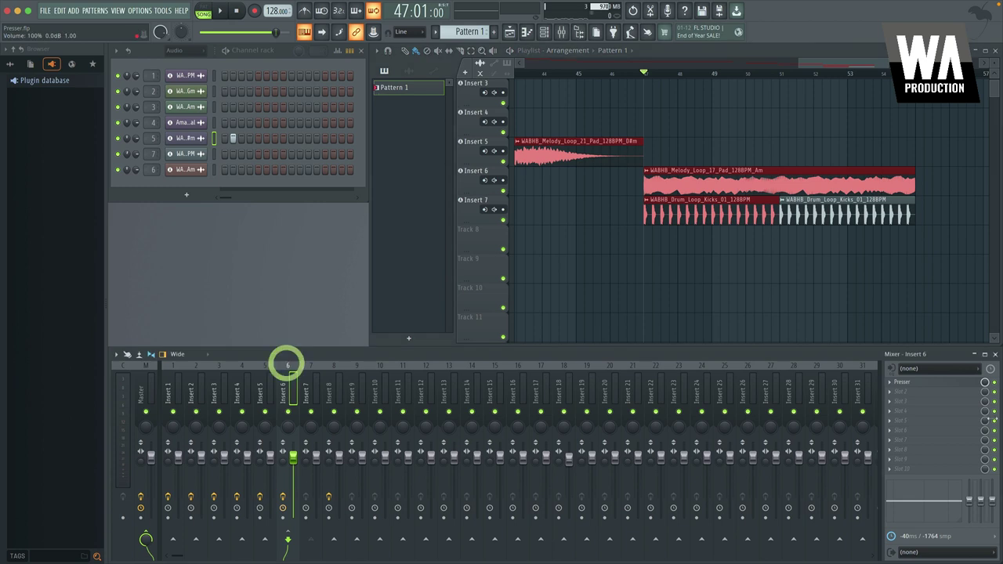
click(914, 381)
drag(610, 124, 515, 131)
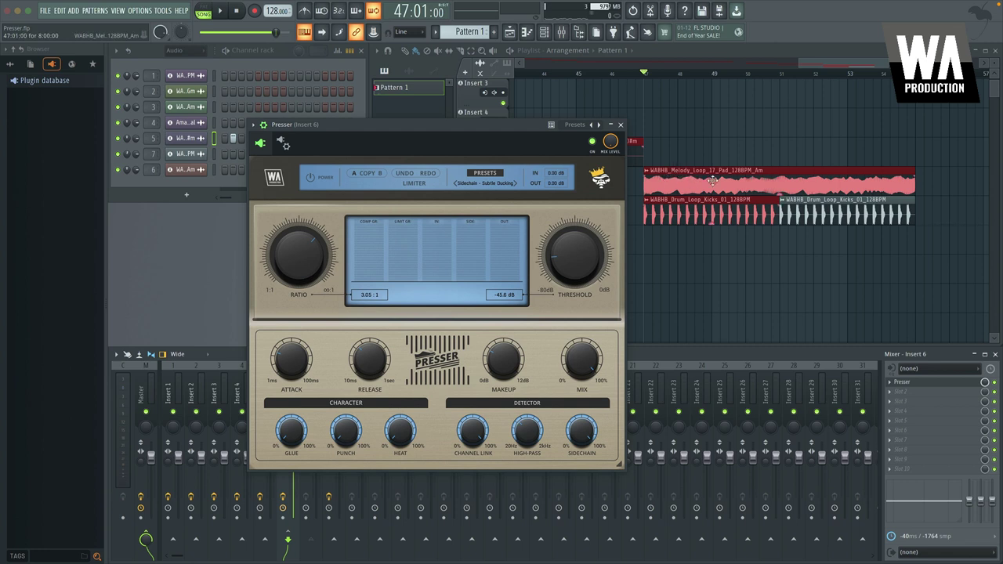
Mark bars 47–55 as the playback range and play the pad and kick section.
drag(644, 78, 911, 102)
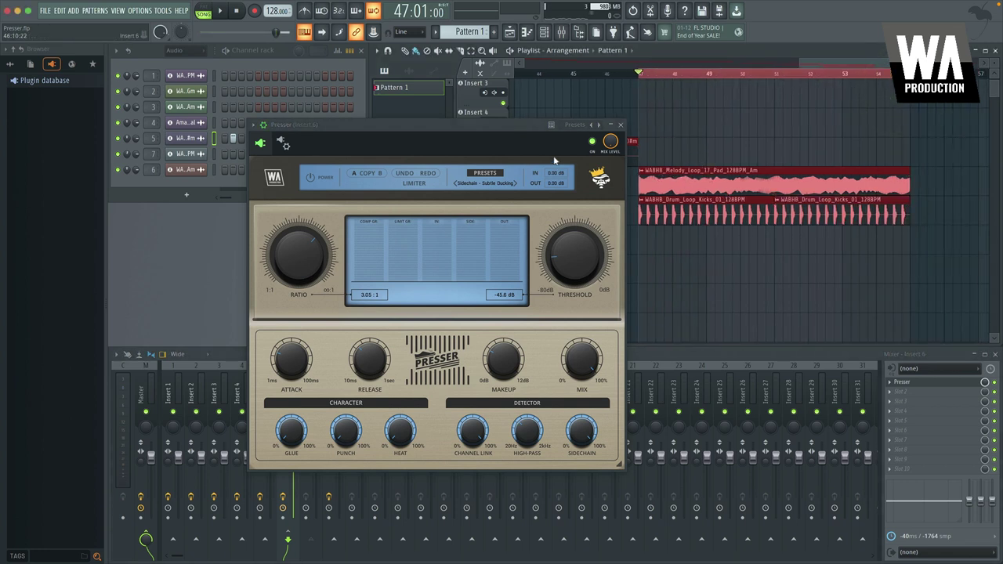
drag(494, 124, 616, 226)
scroll(705, 175, down, 2)
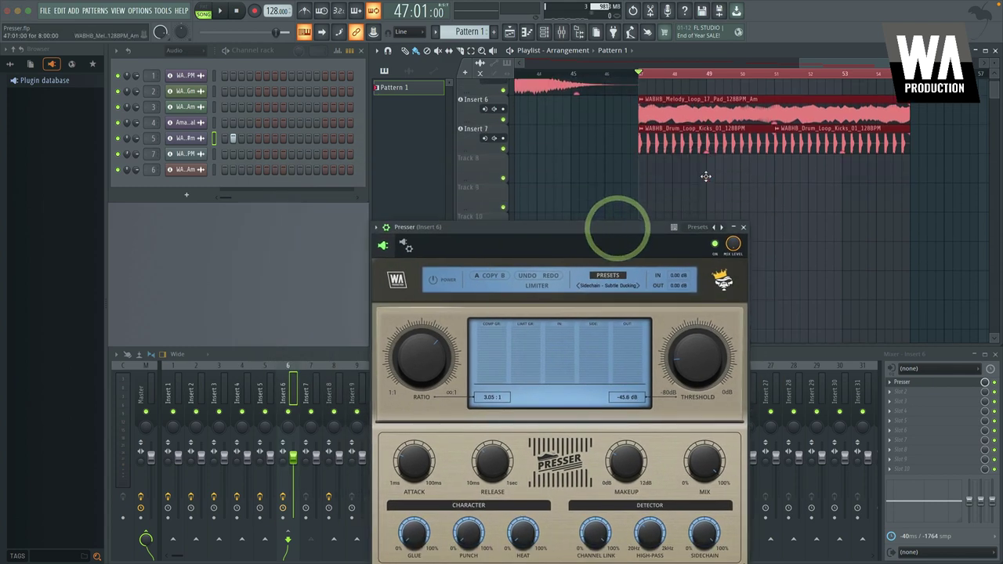
scroll(594, 211, up, 1)
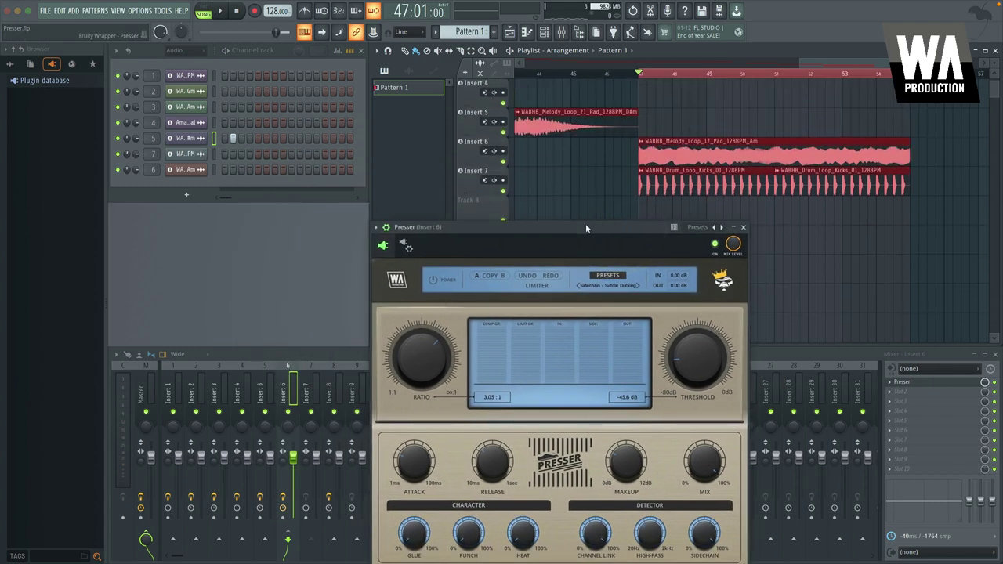
drag(586, 226, 586, 210)
key(space)
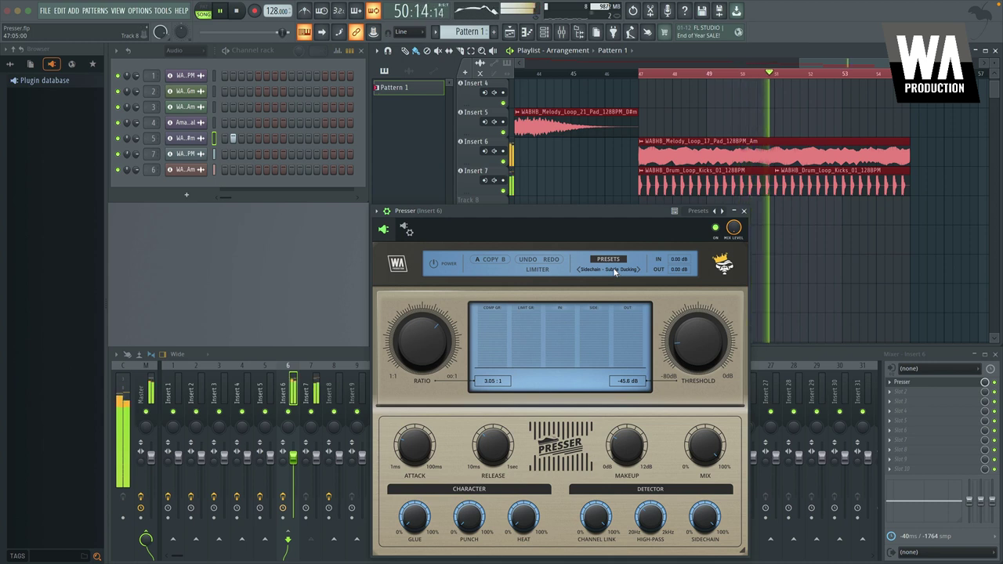
key(space)
Load the Sidechain - Ultra Pump preset (7.48:1, -80.0 dB) into Insert 6's Presser.
click(615, 270)
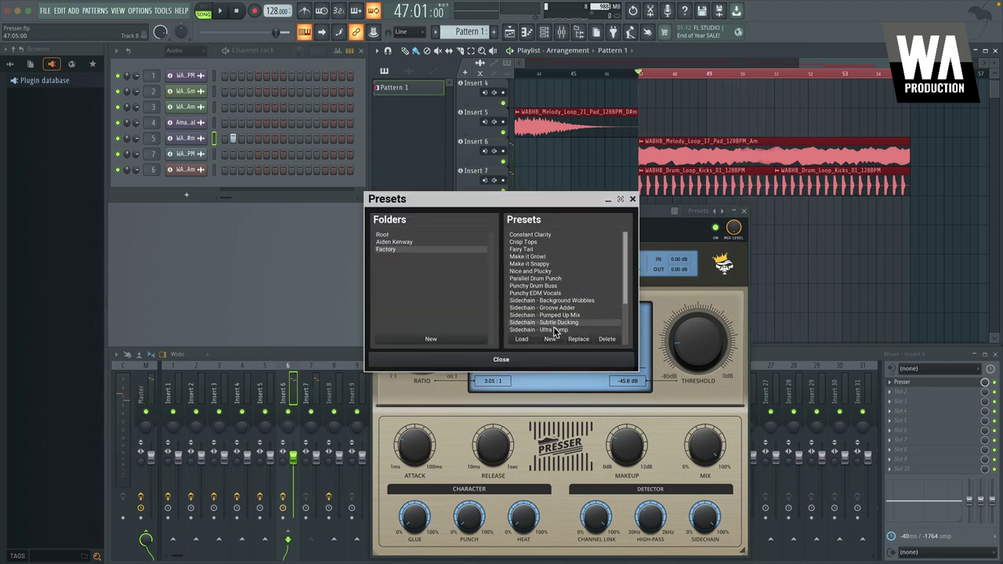
scroll(554, 333, down, 1)
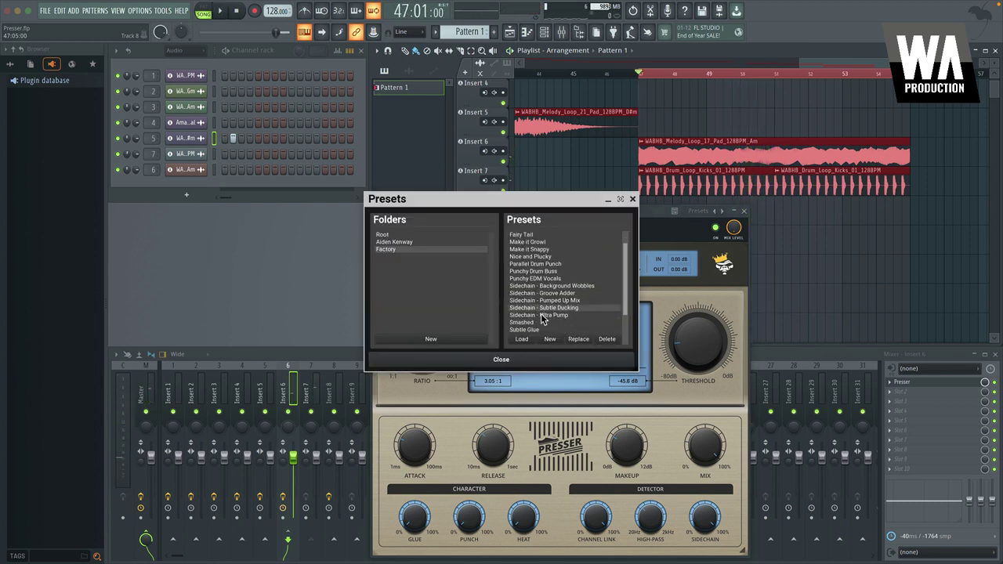
double_click(536, 316)
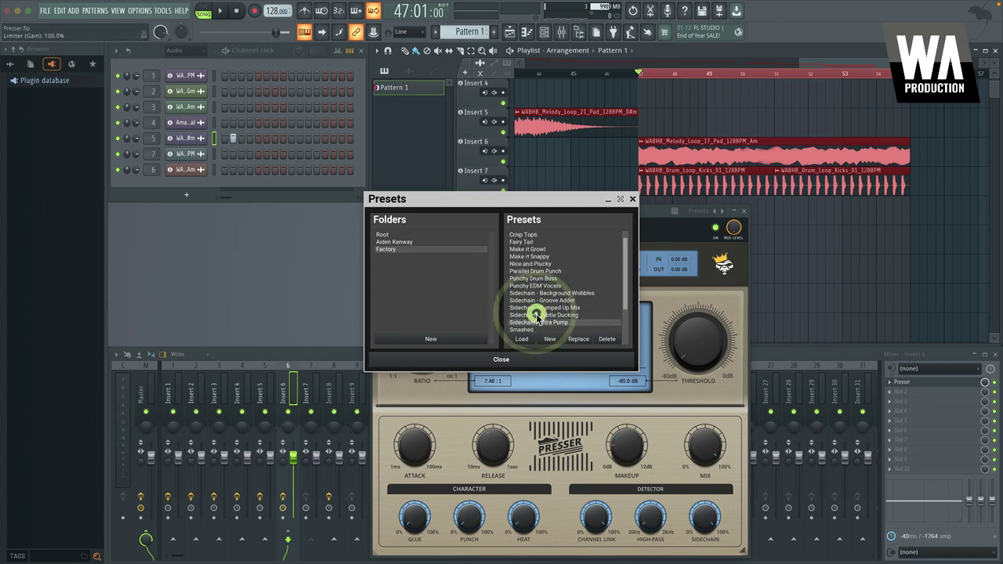
click(510, 357)
Power on Presser, play the section with Ultra Pump, then reopen the preset list.
click(439, 267)
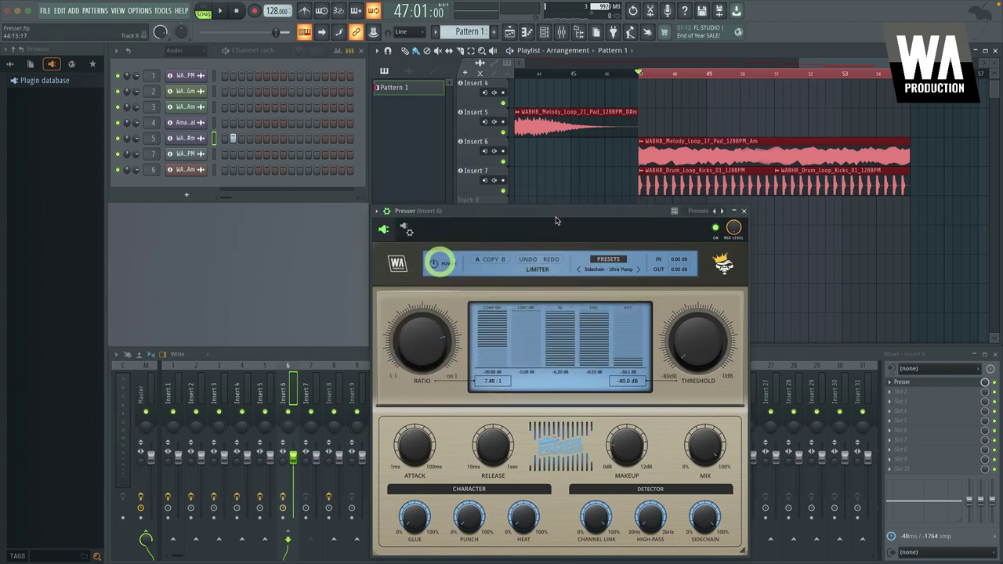
drag(550, 218, 539, 172)
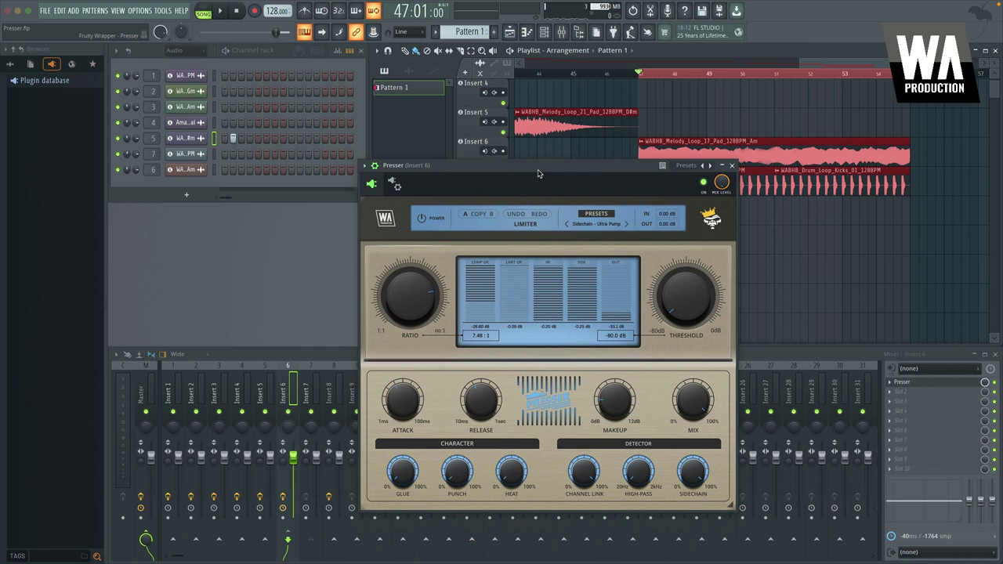
scroll(639, 147, down, 2)
scroll(639, 143, up, 1)
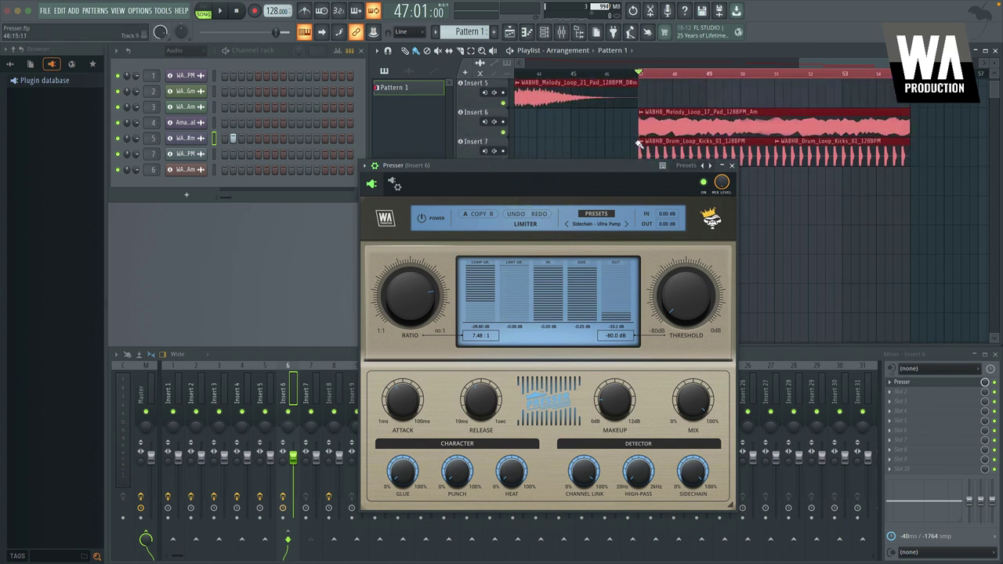
key(space)
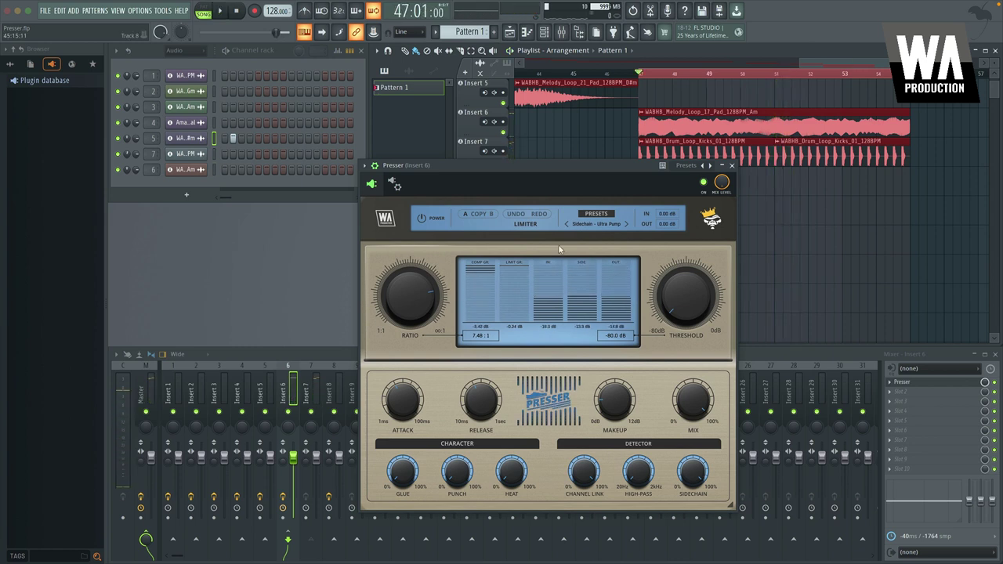
click(596, 224)
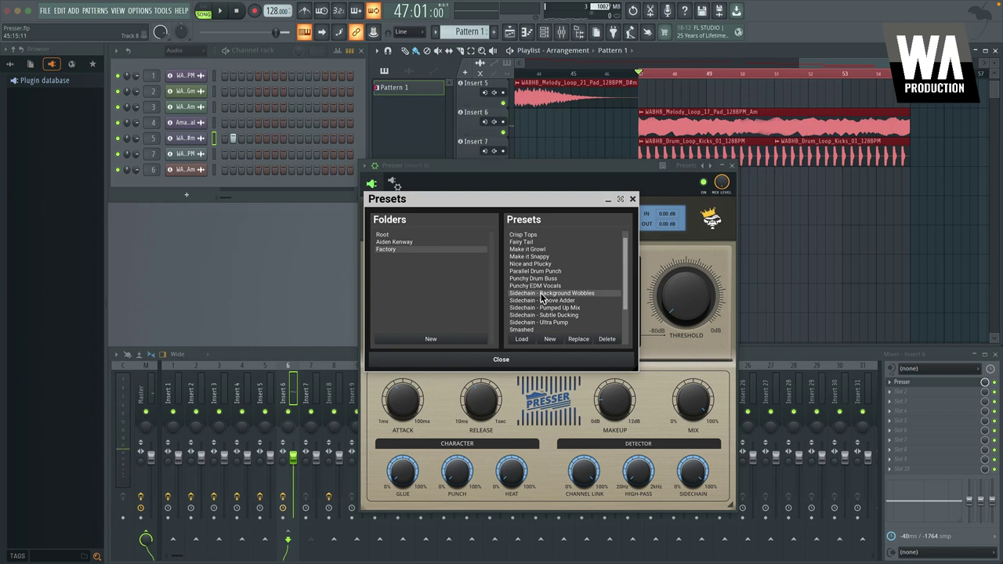
During playback, audition Groove Adder and Pumped Up Mix, then return to Sidechain - Subtle Ducking.
scroll(541, 298, up, 1)
click(638, 73)
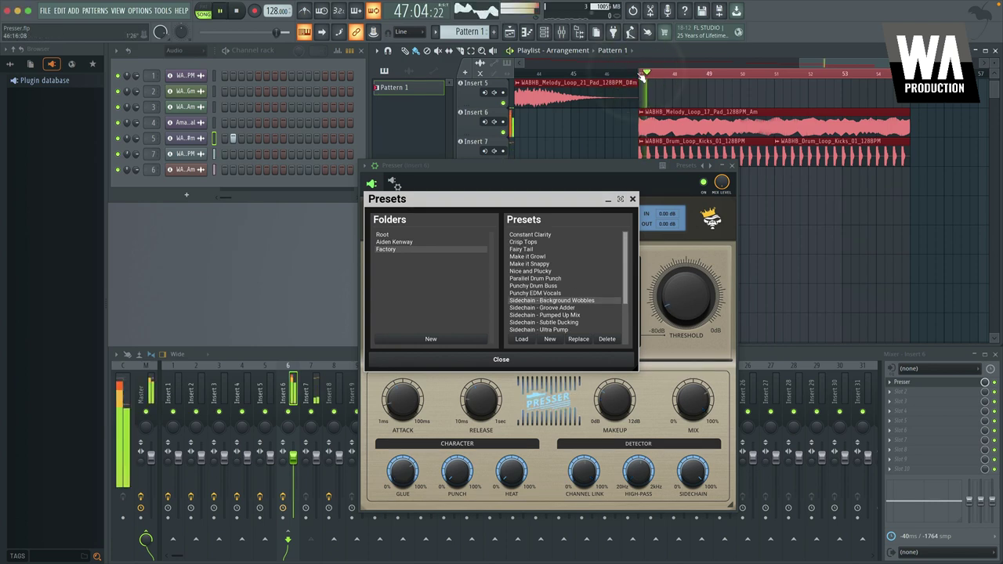
drag(569, 205, 685, 253)
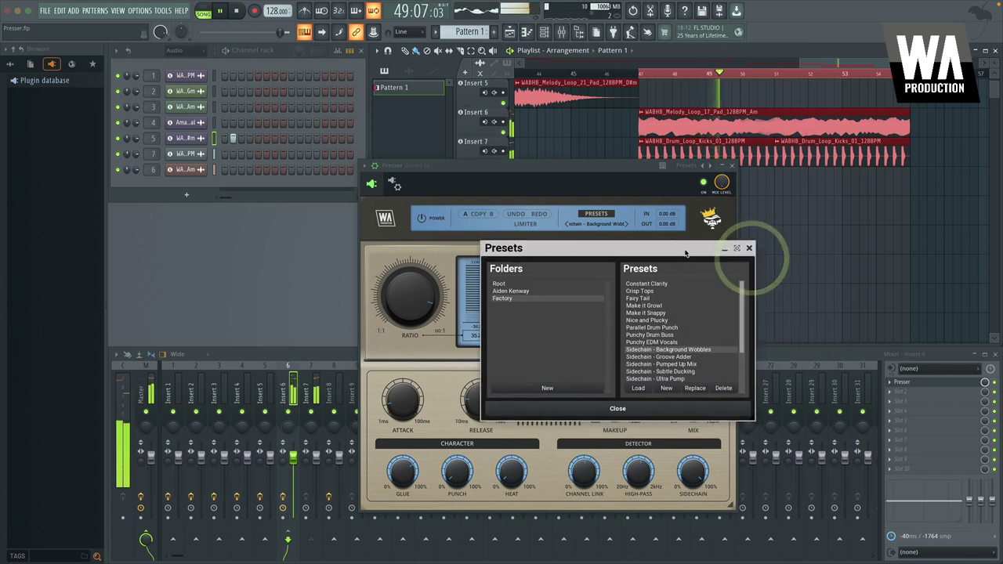
click(671, 358)
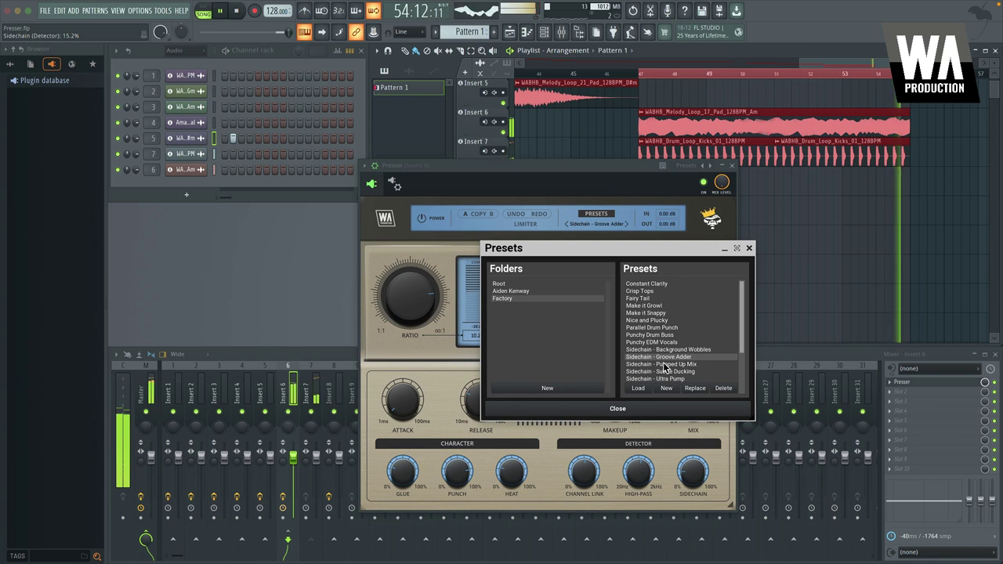
click(664, 364)
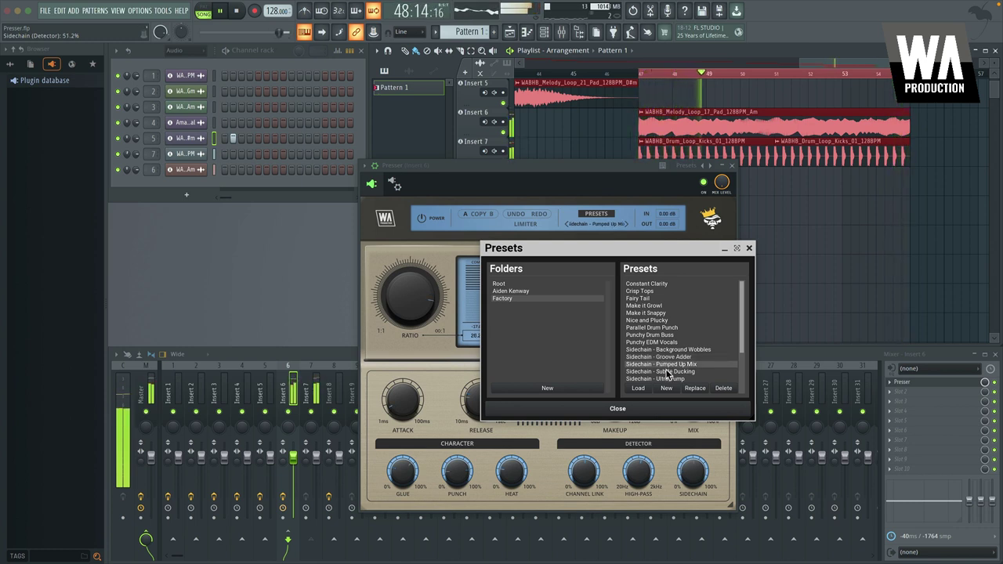
click(667, 371)
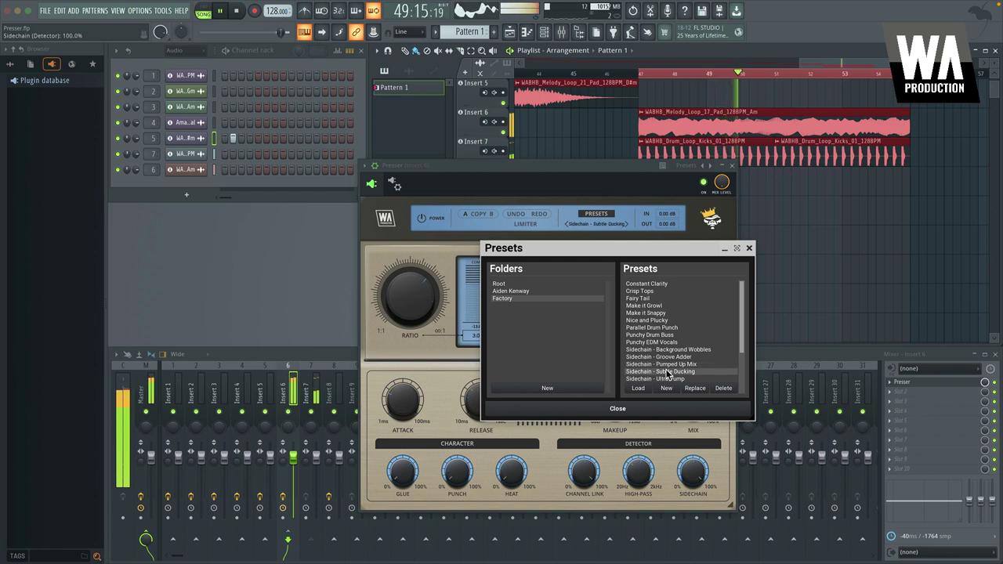
click(750, 248)
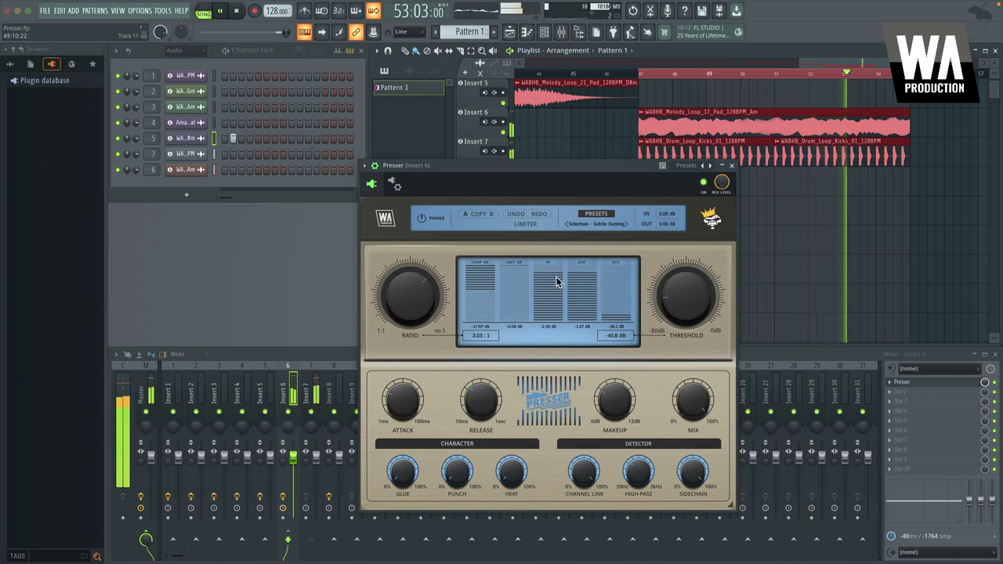
key(space)
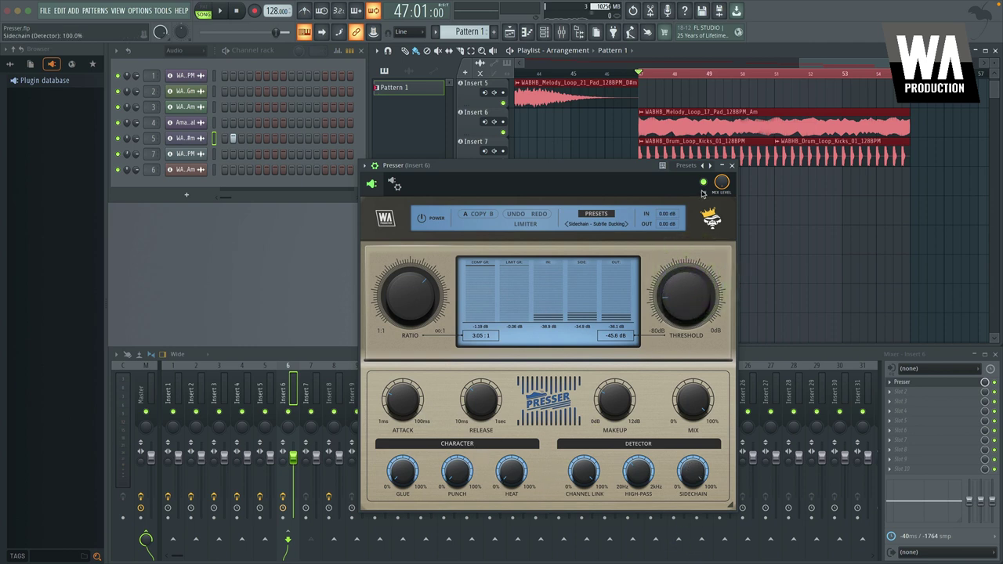
click(640, 73)
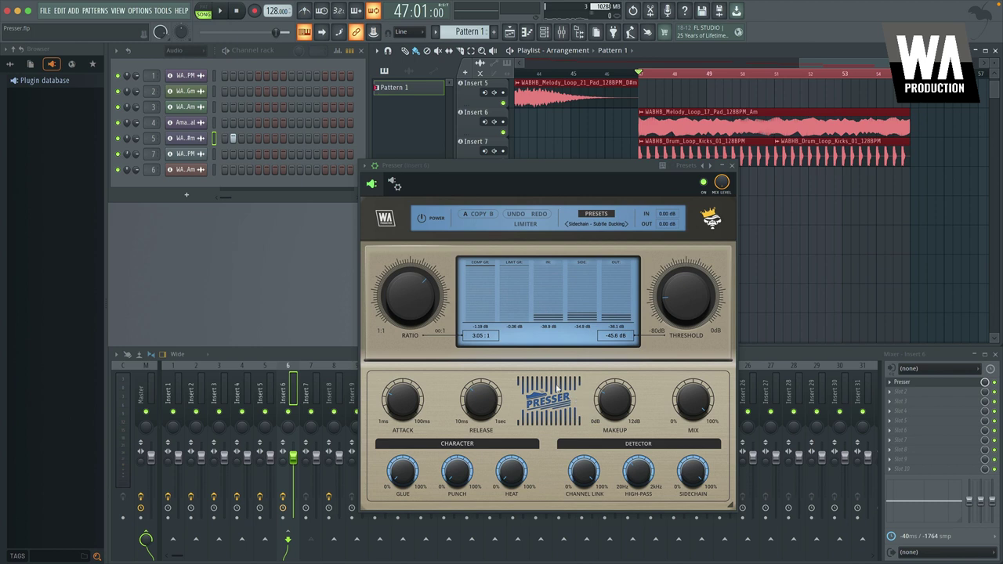
key(space)
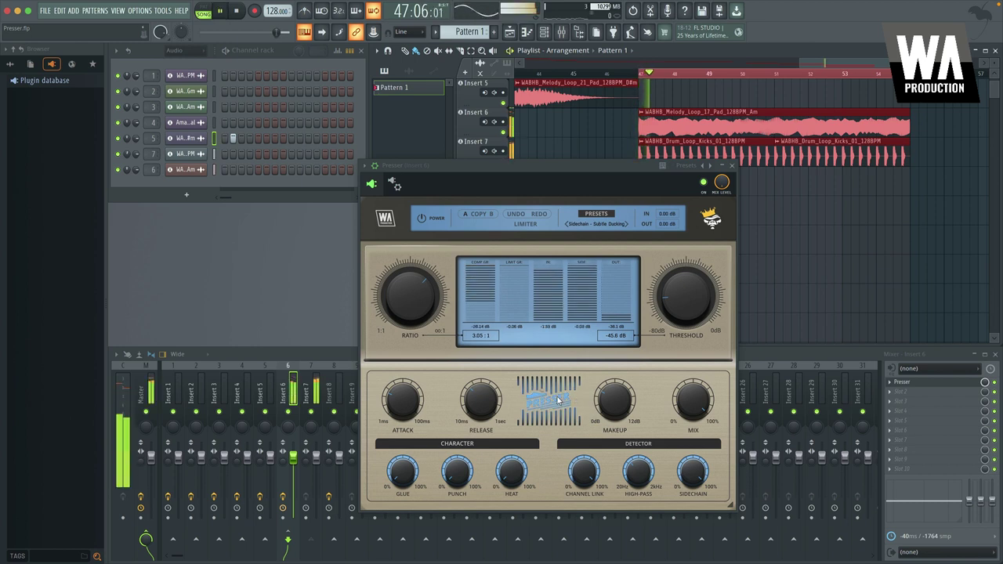